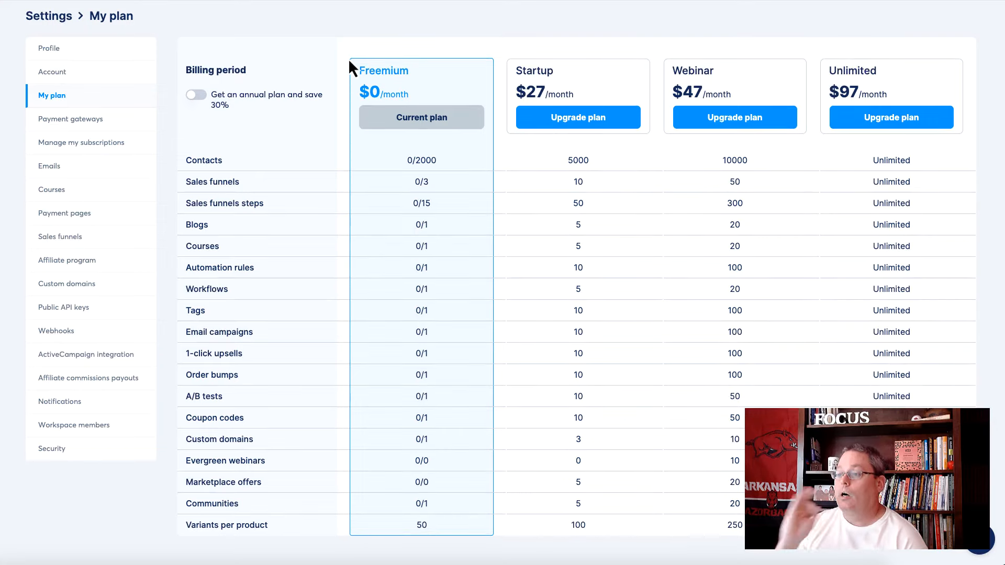
# - On the affiliate roadmap image, draw a red 1 beside Traffic and 2 beside Offer, and underline "Tools, Tech & Time" and "Super Simple Lead Magnet"
pyautogui.scroll(2, 429, 186)
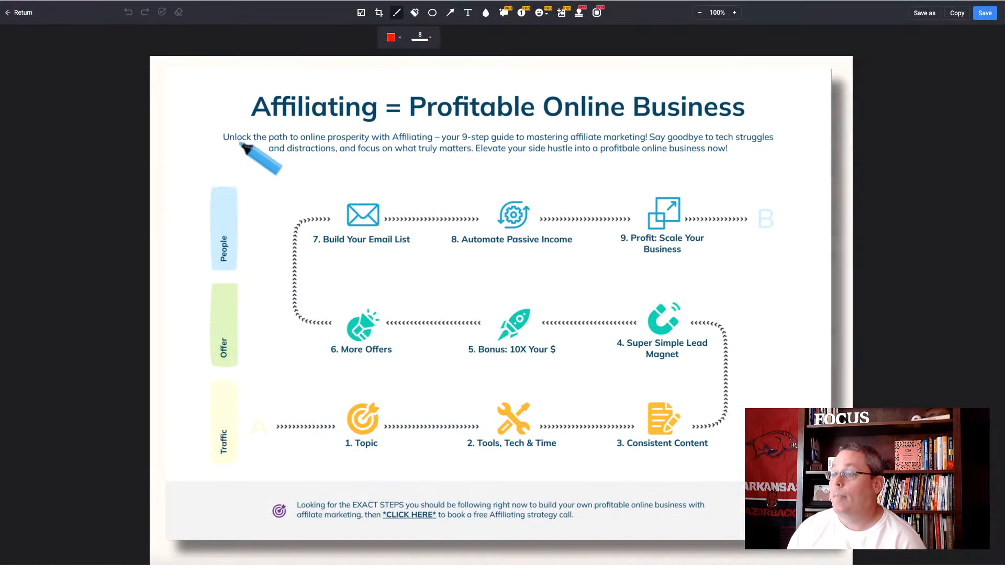
pyautogui.moveTo(175, 414)
pyautogui.mouseDown()
pyautogui.moveTo(192, 392)
pyautogui.moveTo(191, 434)
pyautogui.moveTo(205, 430)
pyautogui.mouseUp()
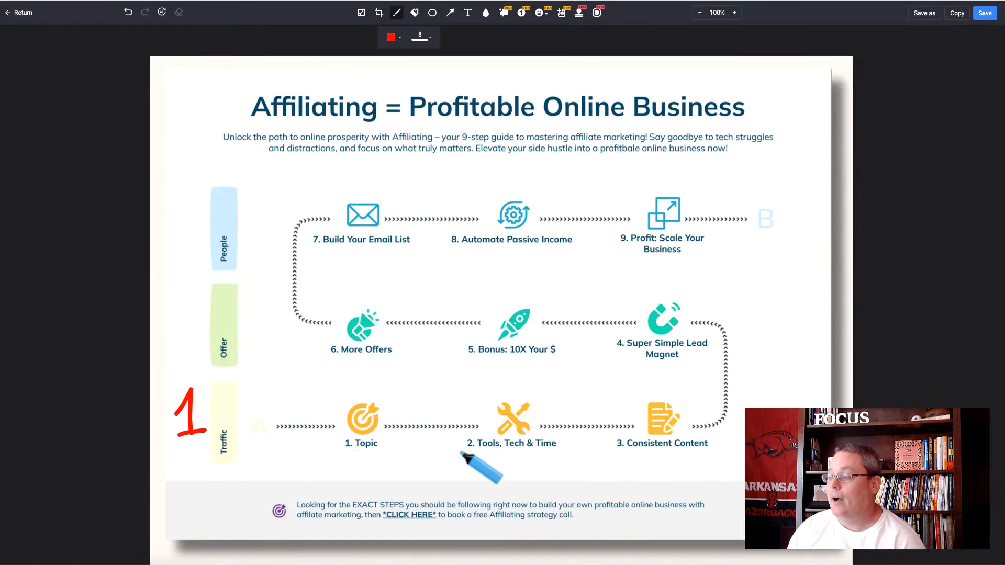
pyautogui.moveTo(458, 450); pyautogui.dragTo(559, 453)
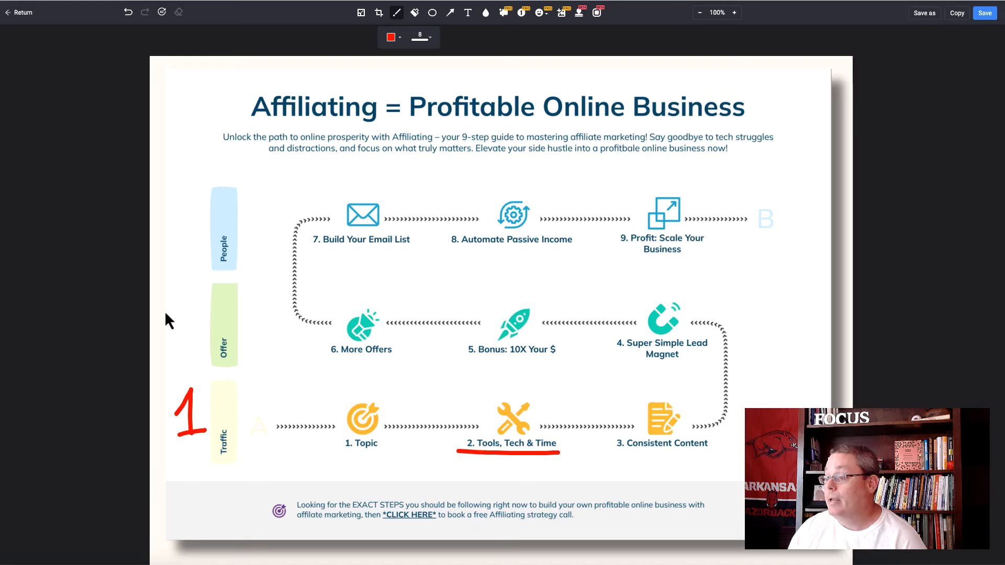
pyautogui.moveTo(170, 318)
pyautogui.mouseDown()
pyautogui.moveTo(165, 335)
pyautogui.moveTo(188, 335)
pyautogui.mouseUp()
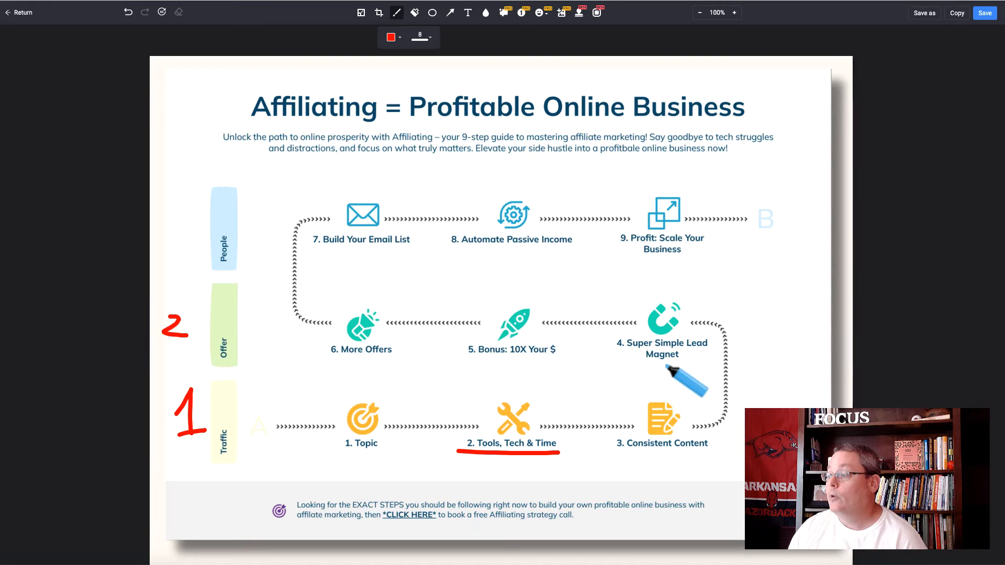
pyautogui.moveTo(617, 365); pyautogui.dragTo(711, 365)
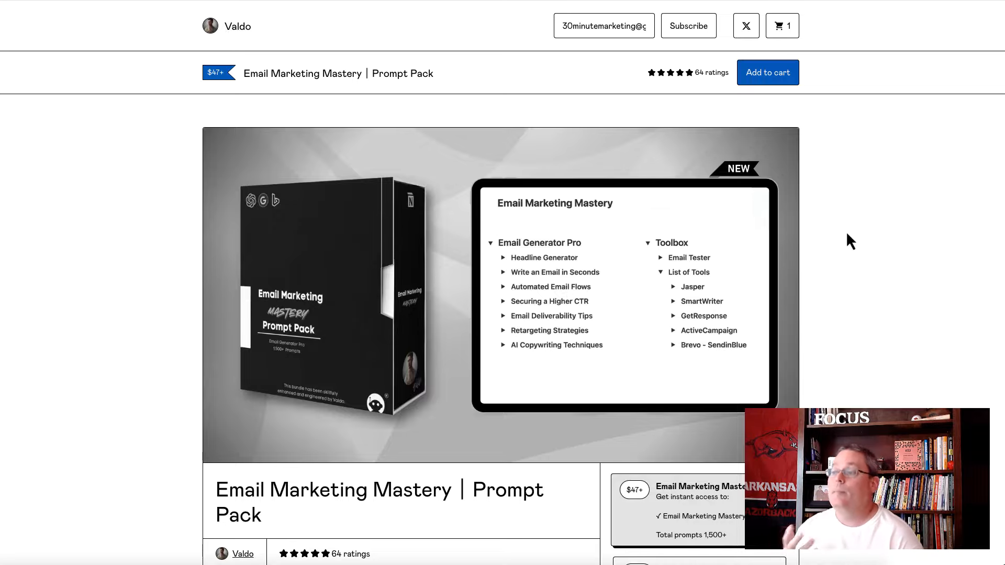
# - Review the Email Marketing Mastery | Prompt Pack product page and copy the product's affiliate link from Gumroad Affiliates
pyautogui.scroll(-1, 835, 254)
pyautogui.scroll(-10, 834, 255)
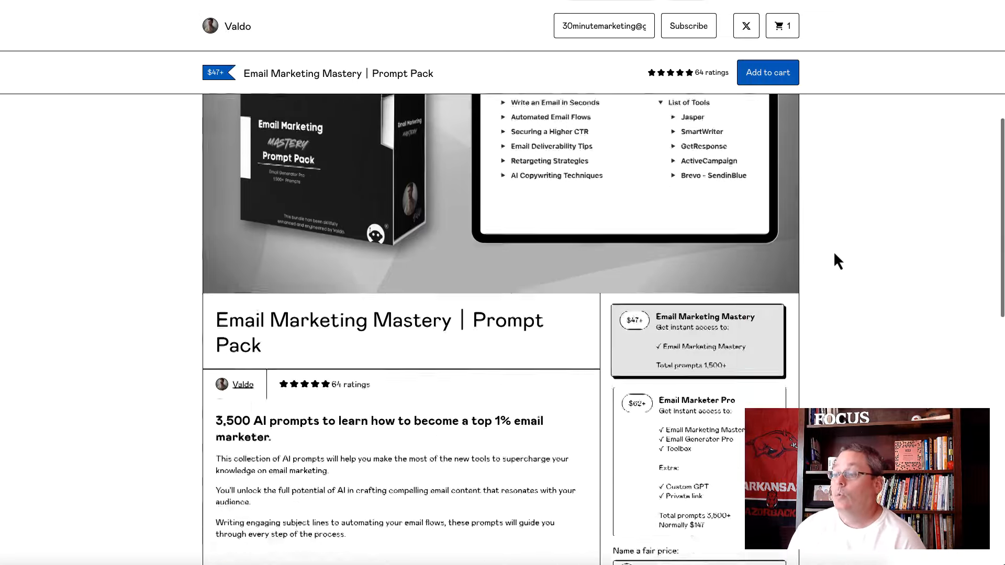
pyautogui.scroll(-5, 835, 254)
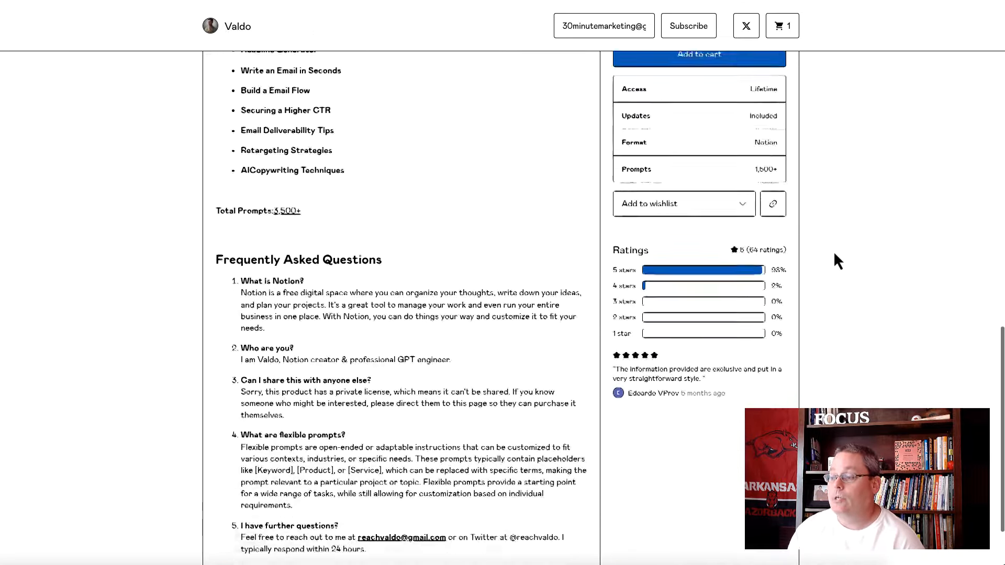
pyautogui.scroll(5, 834, 254)
pyautogui.scroll(10, 834, 254)
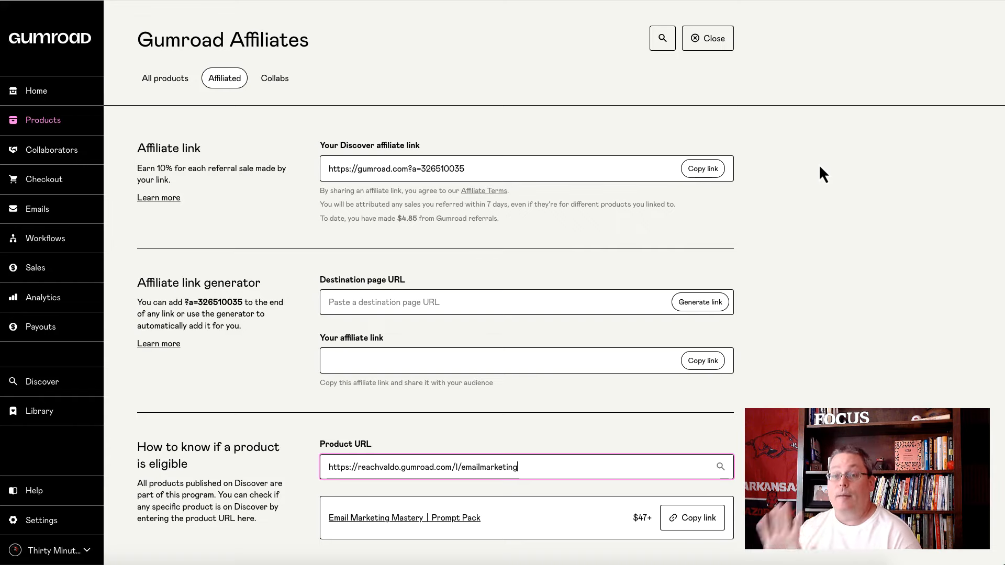
pyautogui.scroll(-1, 790, 216)
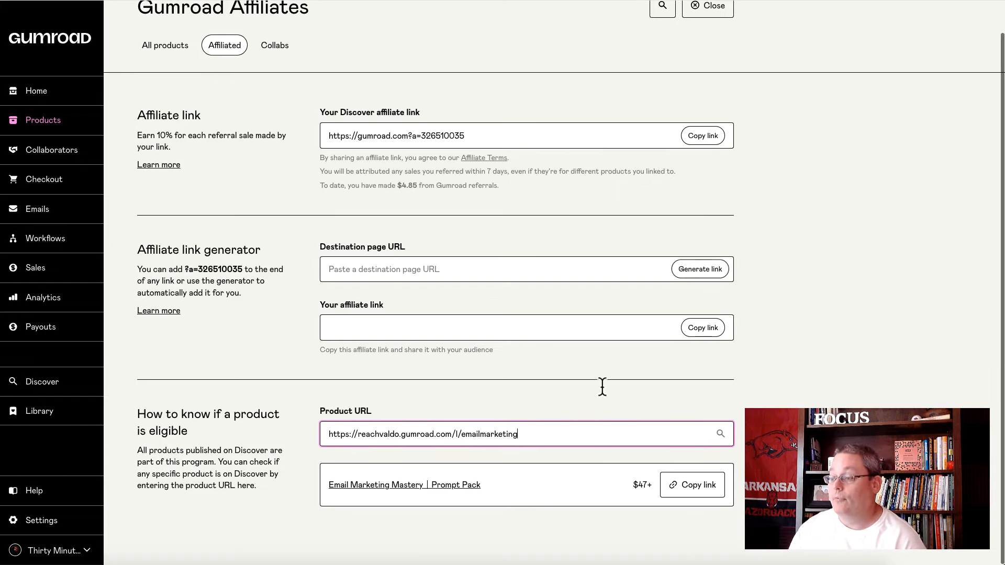
pyautogui.click(693, 487)
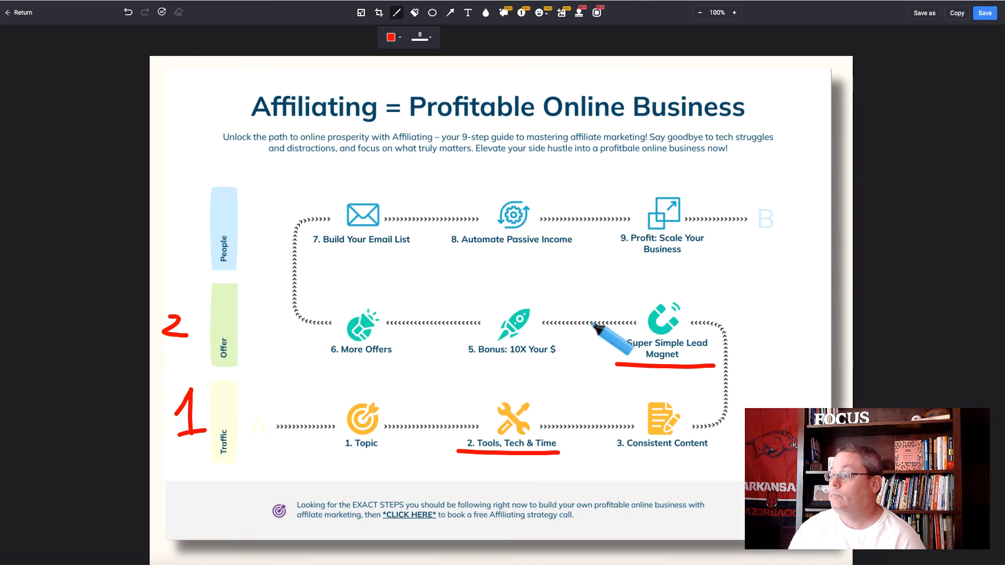
# - On the roadmap image, tick "Super Simple Lead Magnet", write a red 3 beside People and box "Build Your Email List"
pyautogui.moveTo(597, 319); pyautogui.dragTo(645, 285)
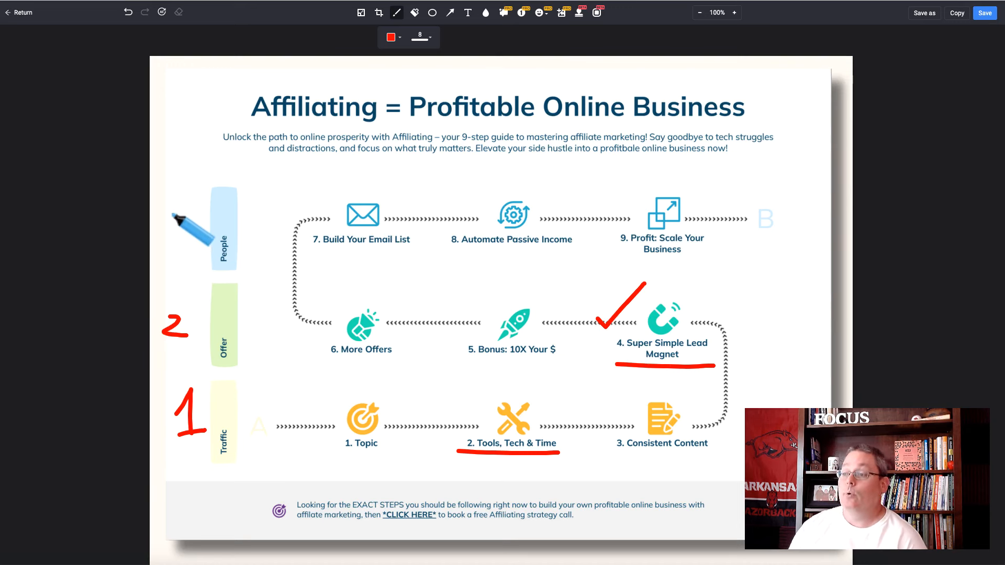
pyautogui.moveTo(171, 211)
pyautogui.mouseDown()
pyautogui.moveTo(197, 218)
pyautogui.moveTo(173, 240)
pyautogui.mouseUp()
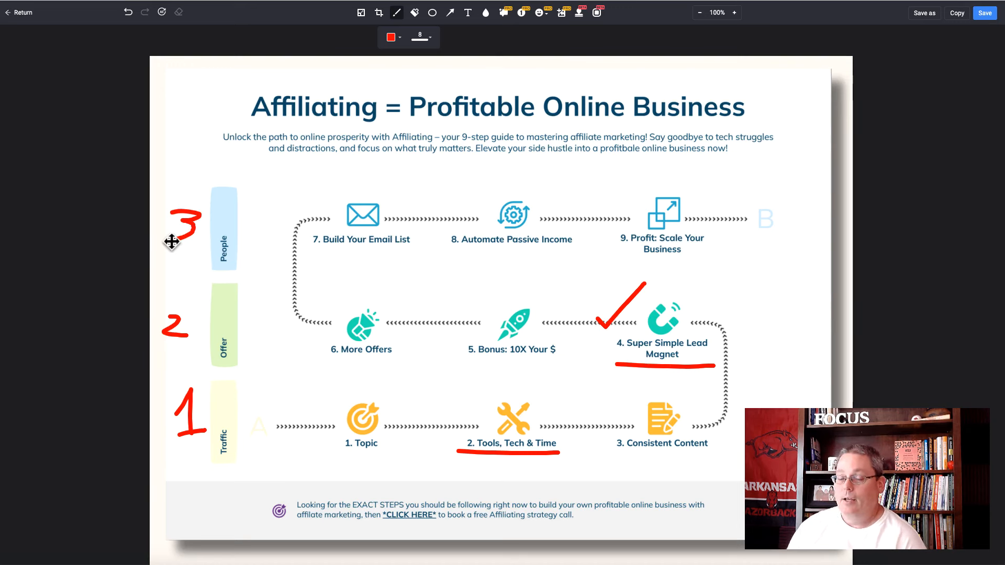
pyautogui.moveTo(297, 186)
pyautogui.mouseDown()
pyautogui.moveTo(300, 239)
pyautogui.moveTo(422, 266)
pyautogui.moveTo(421, 186)
pyautogui.moveTo(297, 186)
pyautogui.mouseUp()
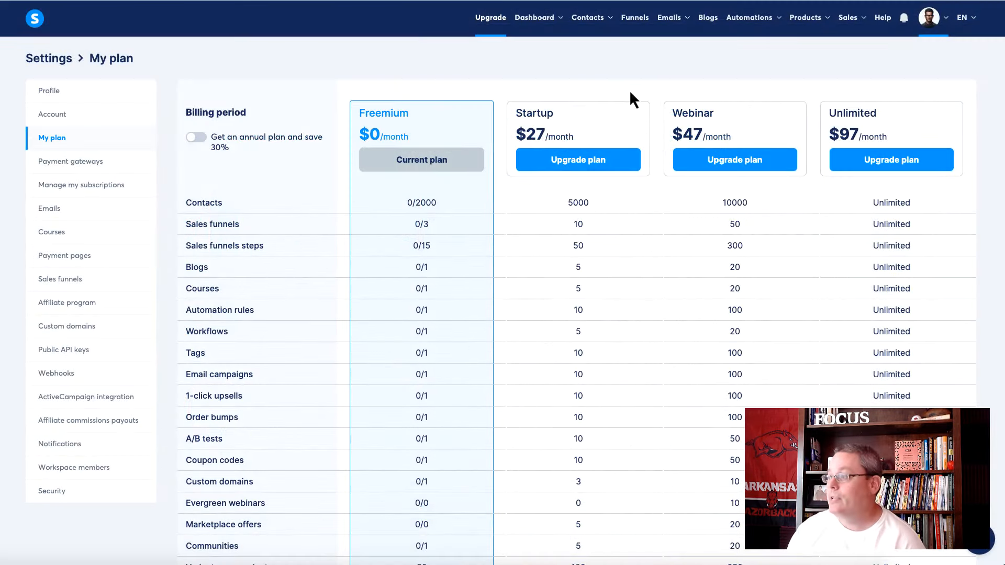
# - In systeme.io, look at the blank contact creation form and read the help note on the Newsletters page
pyautogui.moveTo(612, 24)
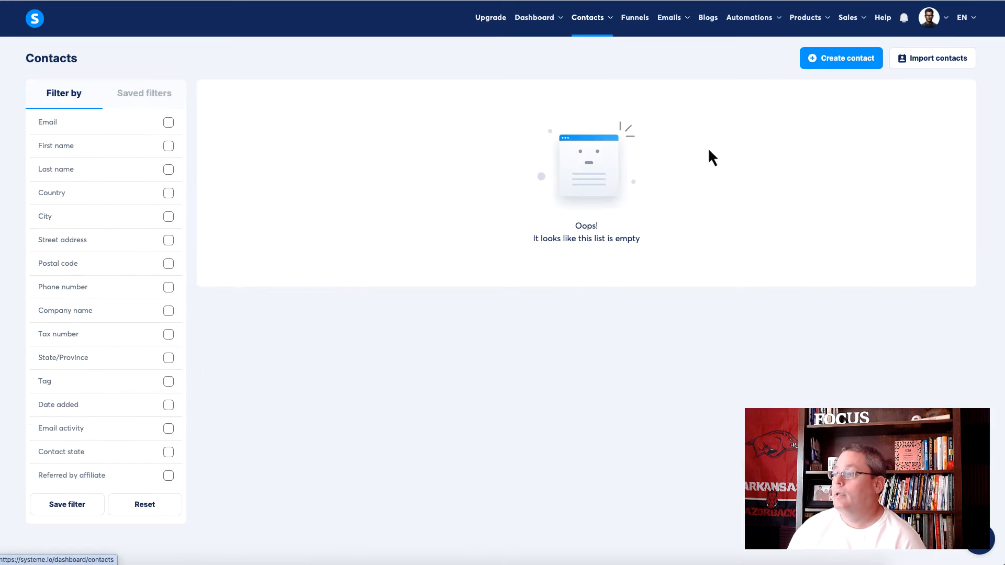
pyautogui.click(831, 61)
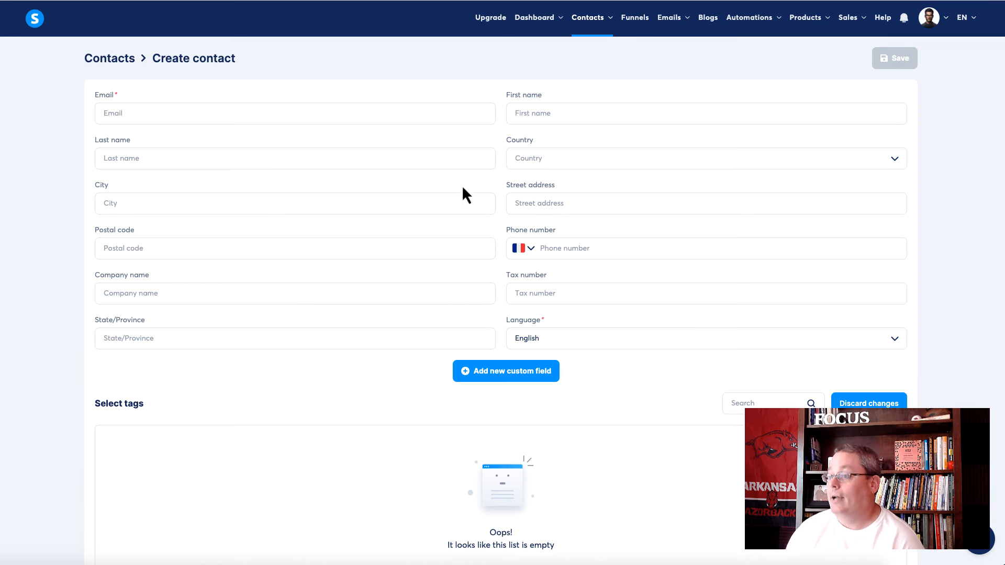
pyautogui.moveTo(681, 23)
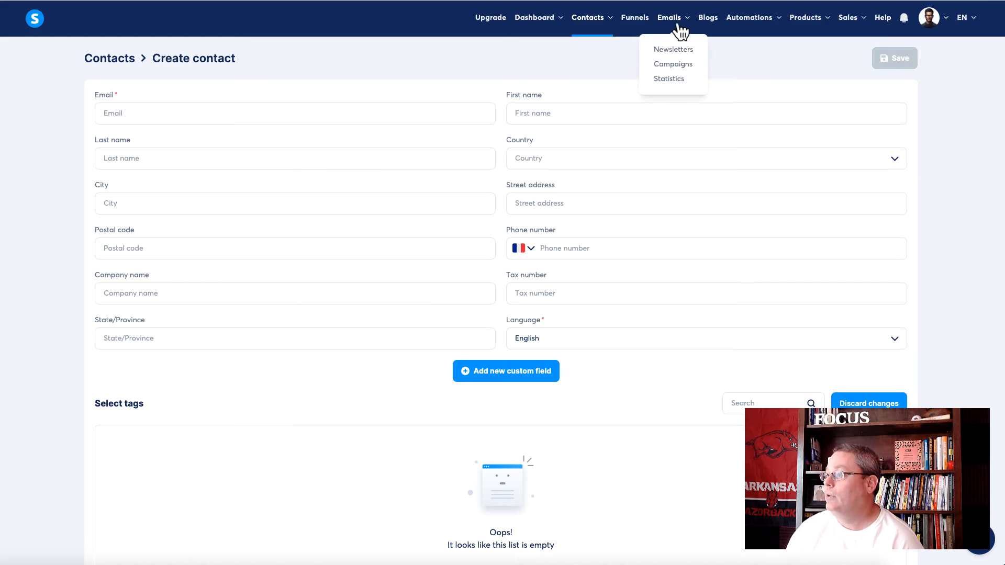
pyautogui.click(663, 50)
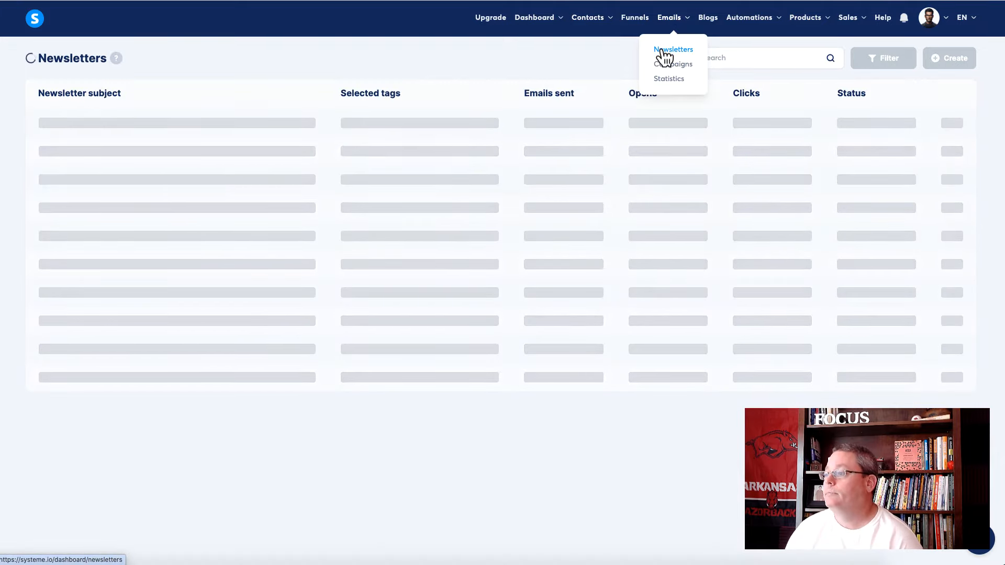
pyautogui.click(107, 60)
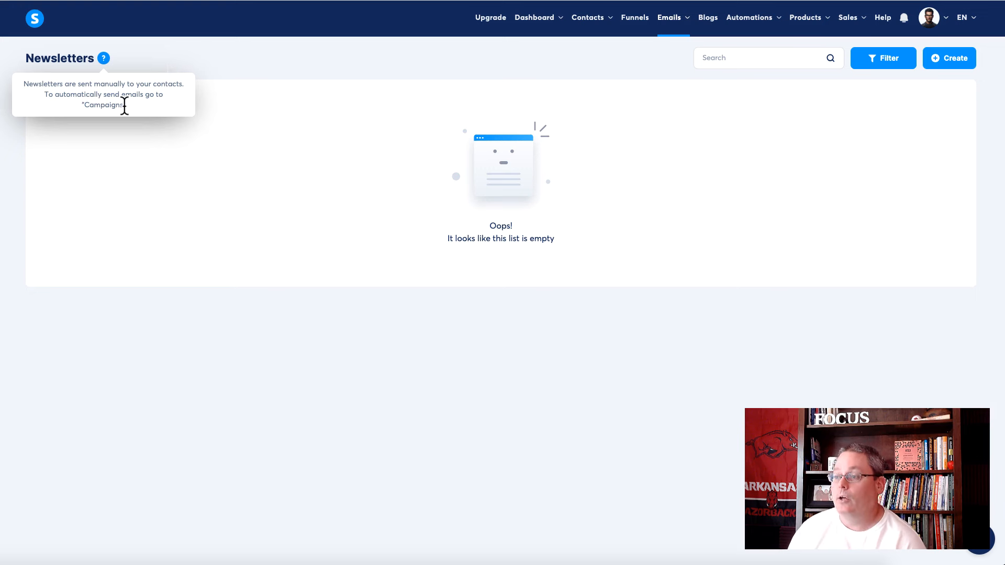
pyautogui.moveTo(125, 105); pyautogui.dragTo(79, 109)
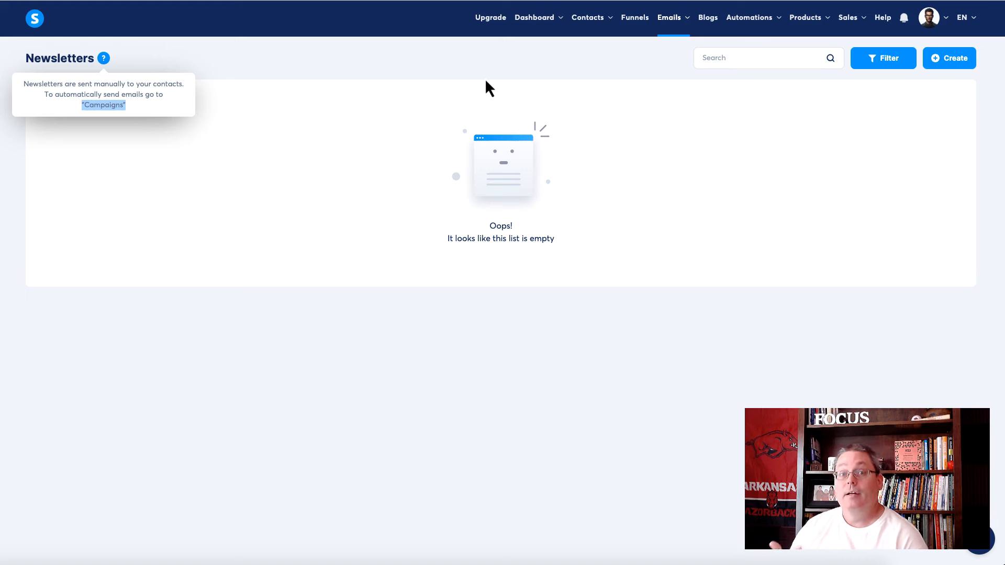
pyautogui.click(522, 80)
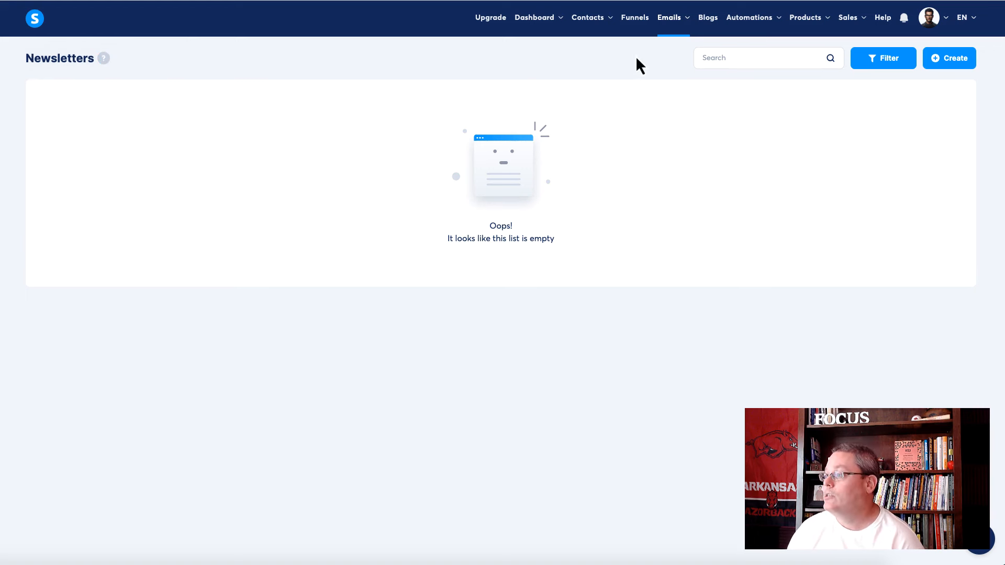
# - Open the Funnels list, and on the roadmap image add a second red underline beneath "Super Simple Lead Magnet"
pyautogui.click(636, 22)
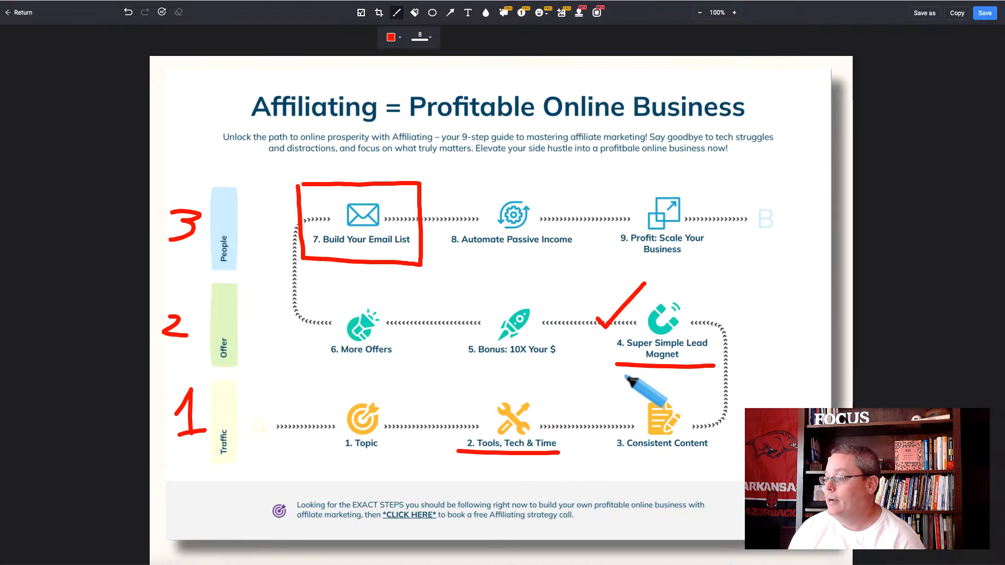
pyautogui.moveTo(621, 374); pyautogui.dragTo(713, 371)
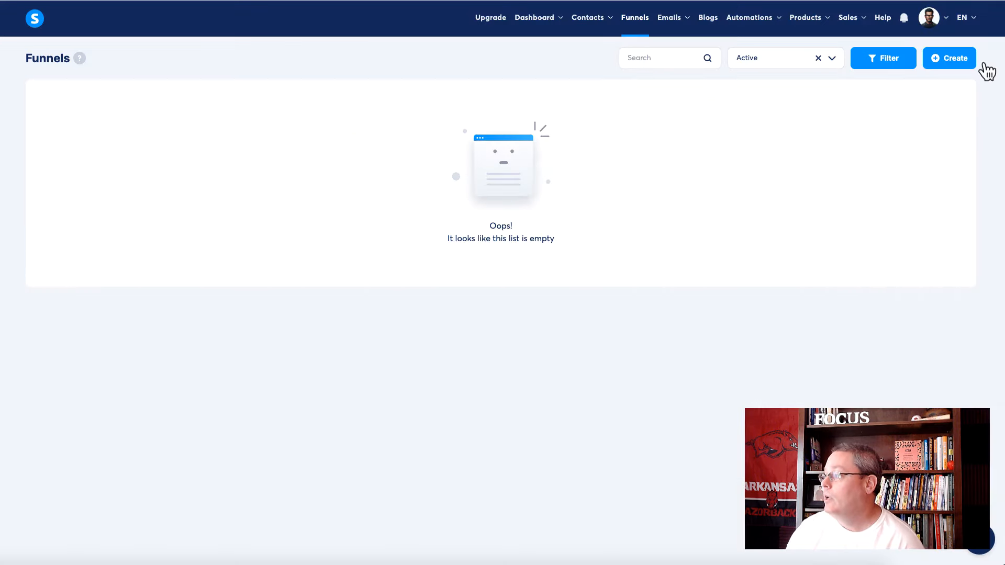
# - Start a new funnel in systeme.io and name it "Email Marketing Master Prompt Pack"
pyautogui.click(953, 58)
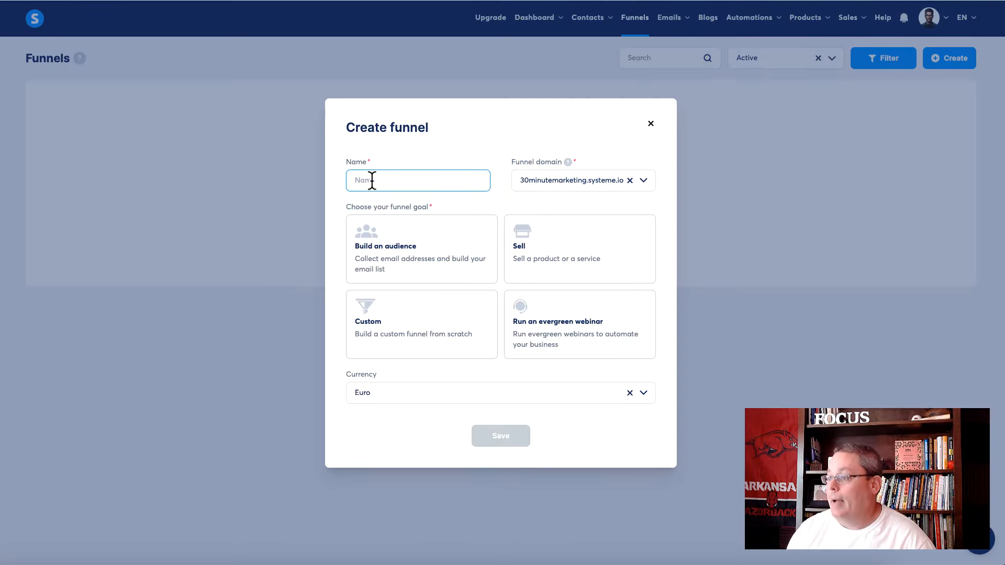
pyautogui.write('Email Marketing Mastery | Prompt Pack')
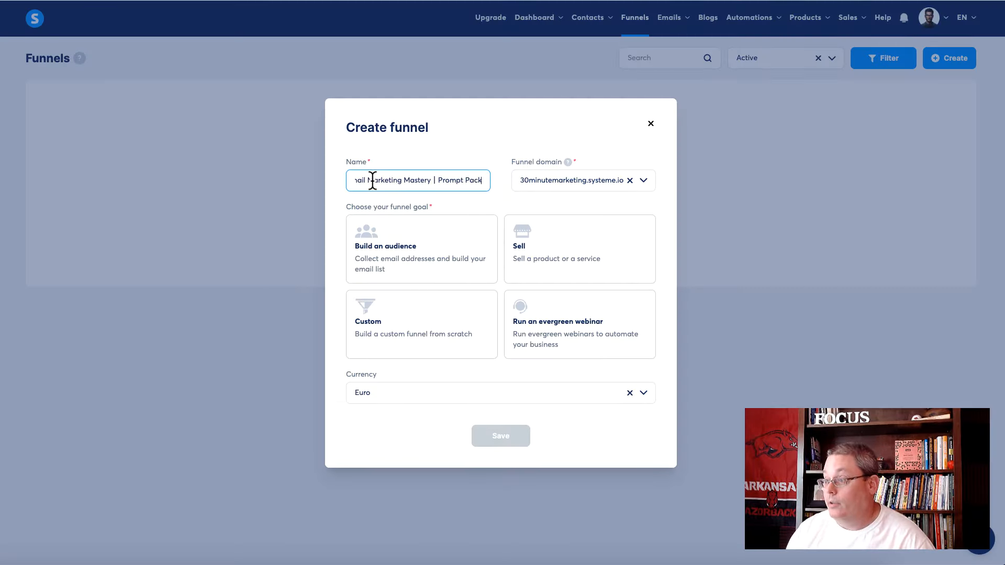
pyautogui.click(439, 180)
pyautogui.press('BackSpace')
pyautogui.press('BackSpace')
pyautogui.press('BackSpace')
pyautogui.press('BackSpace')
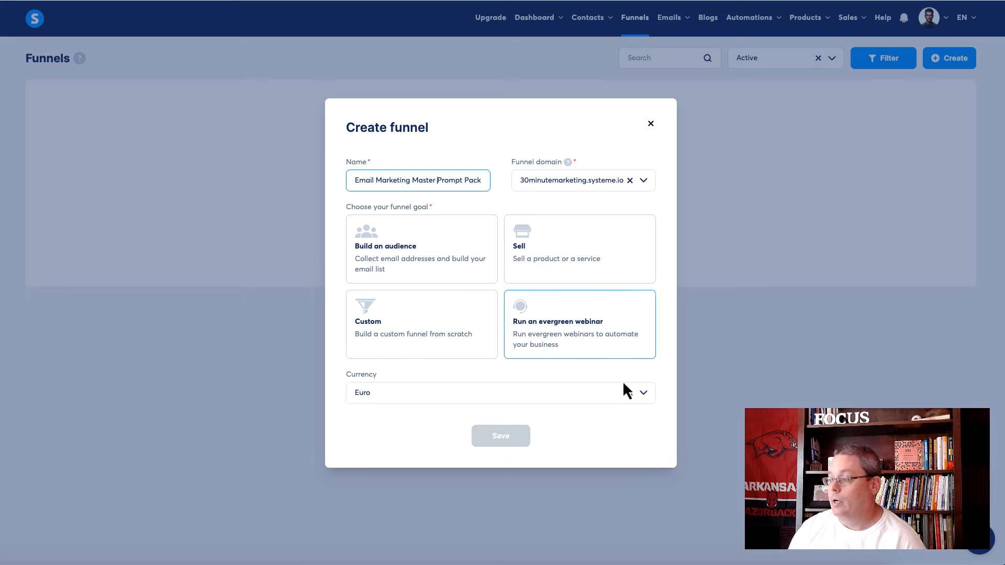
# - Set the funnel goal to "Build an audience" and save the funnel
pyautogui.click(434, 272)
pyautogui.click(434, 271)
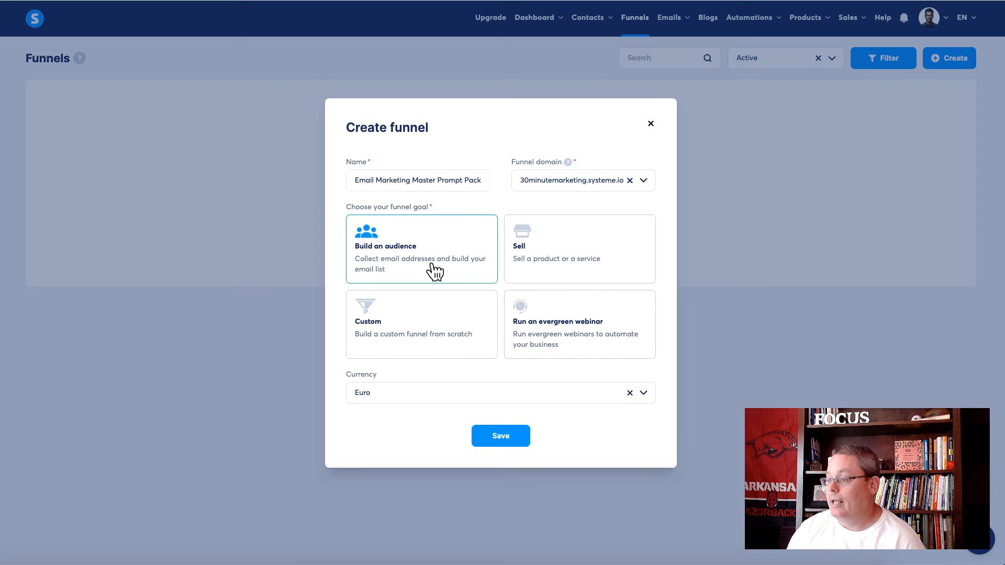
pyautogui.click(504, 436)
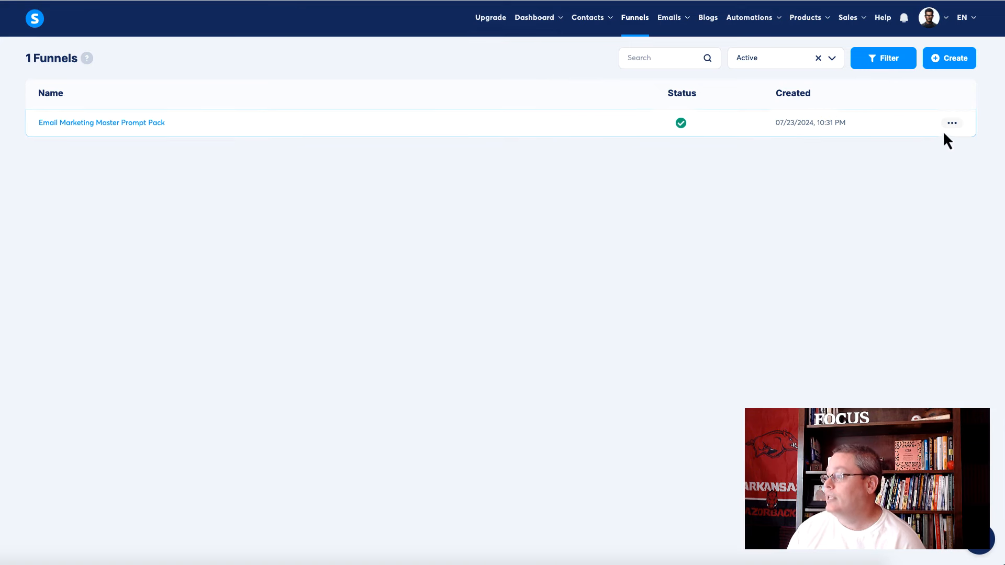
# - Open the Email Marketing Master Prompt Pack funnel, and on the roadmap image draw a third short underline beneath "Super Simple Lead Magnet"
pyautogui.click(951, 125)
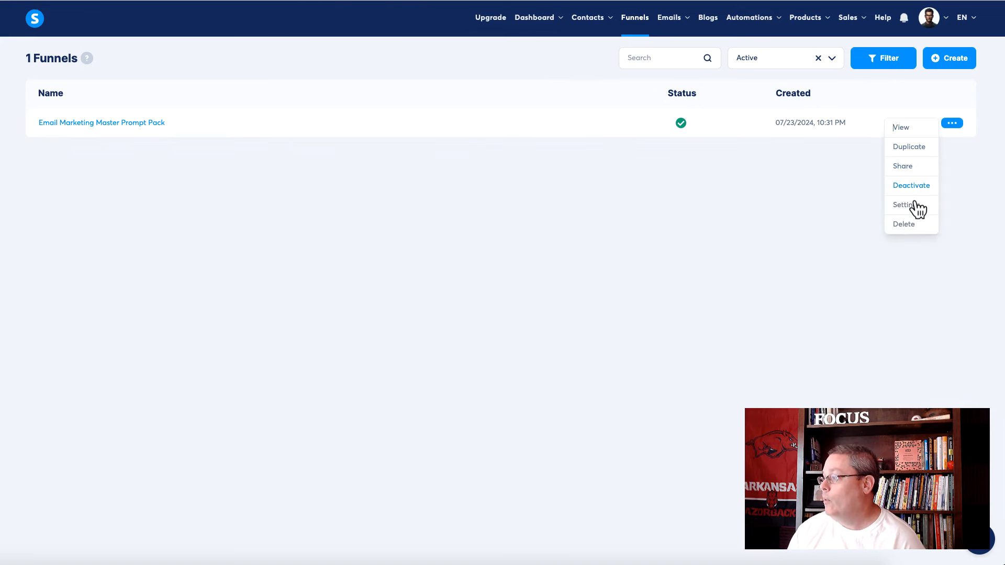
pyautogui.click(118, 124)
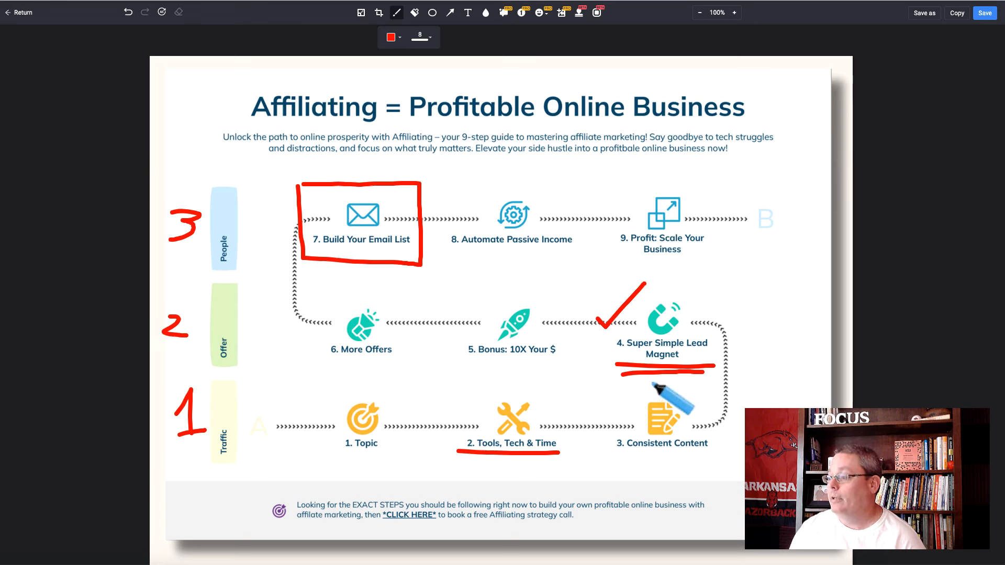
pyautogui.moveTo(645, 381); pyautogui.dragTo(677, 376)
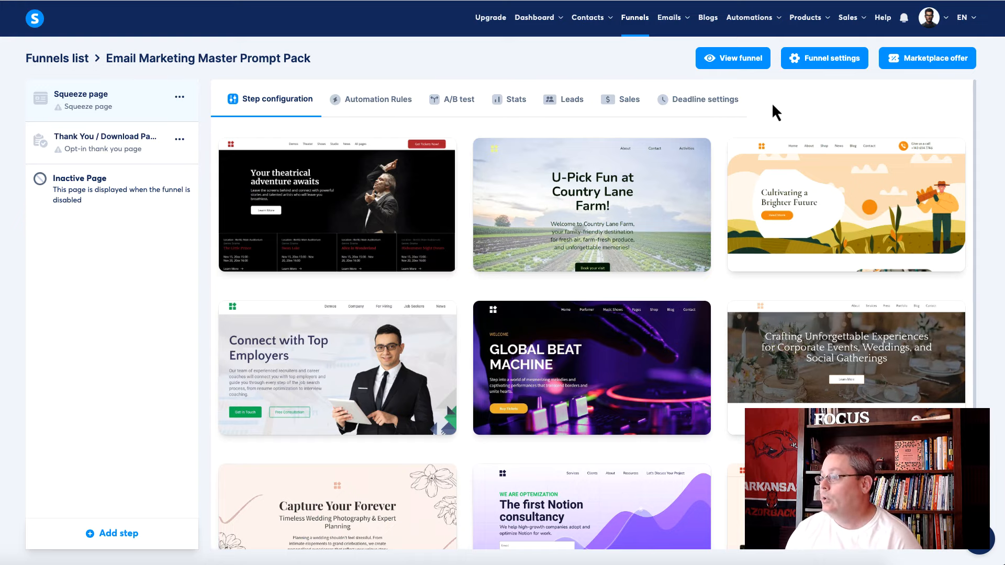
# - Apply the "Capture Your Forever" template to the funnel's squeeze page in systeme.io and open the page for editing
pyautogui.scroll(-2, 443, 303)
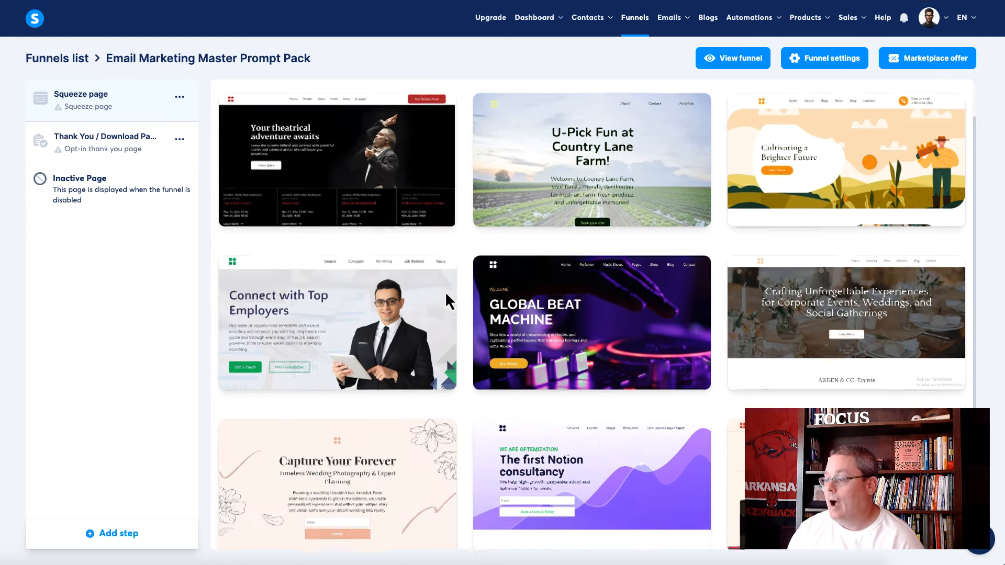
pyautogui.scroll(2, 445, 294)
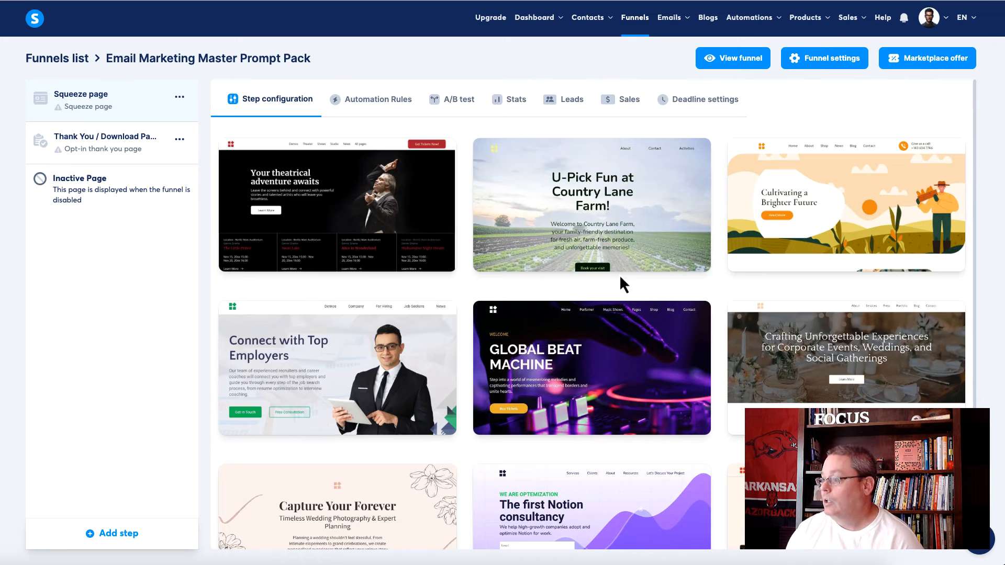
pyautogui.scroll(-2, 620, 274)
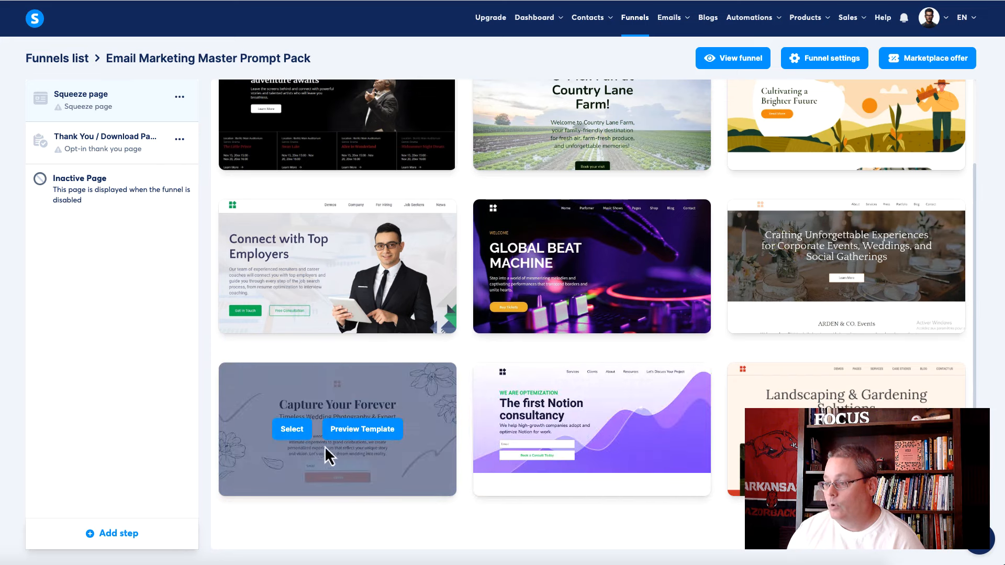
pyautogui.click(298, 430)
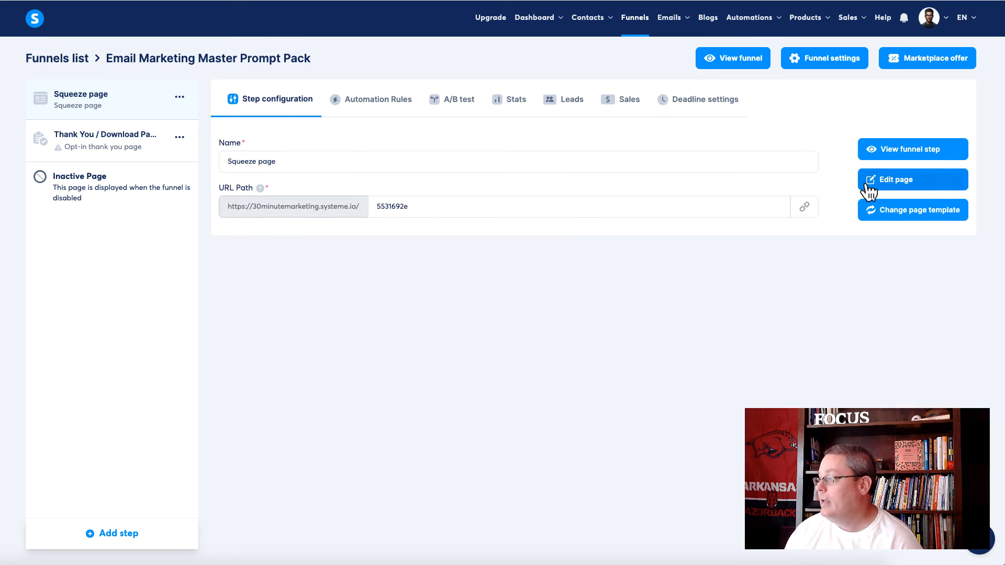
pyautogui.click(884, 184)
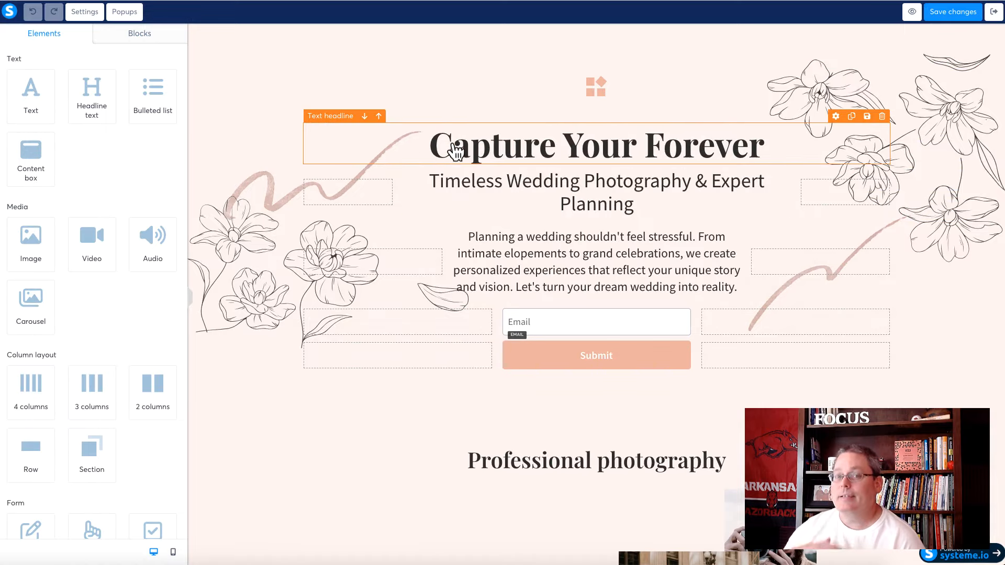
# - Delete the "The best wedding destinations in the world" and "Raving Reviews" sections from the squeeze page
pyautogui.scroll(-10, 445, 191)
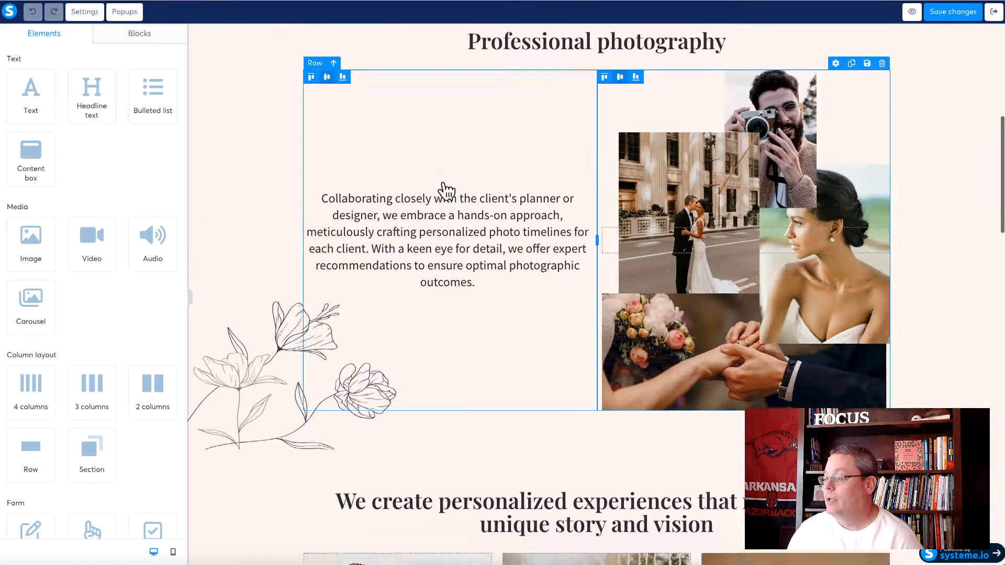
pyautogui.scroll(-20, 446, 192)
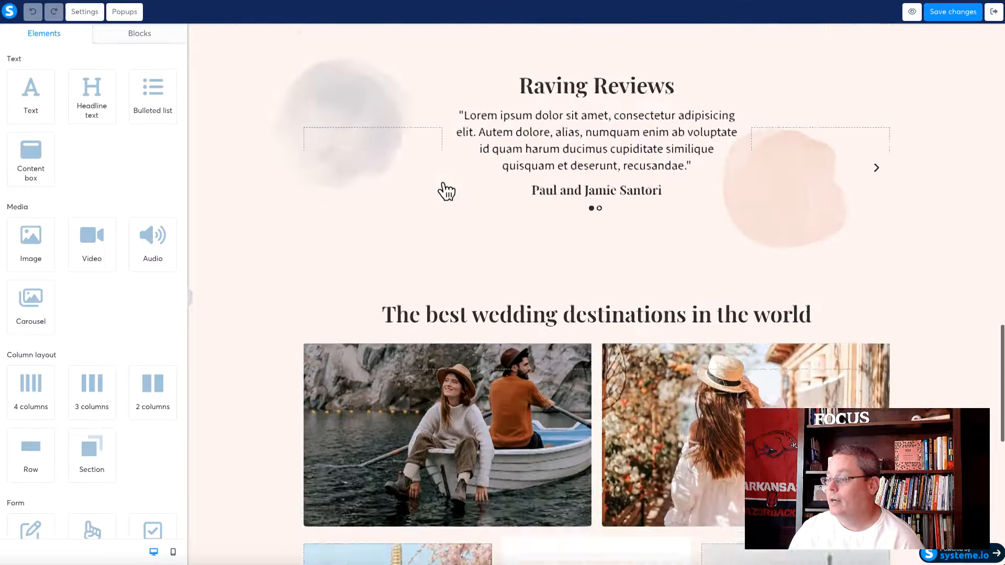
pyautogui.scroll(-5, 446, 192)
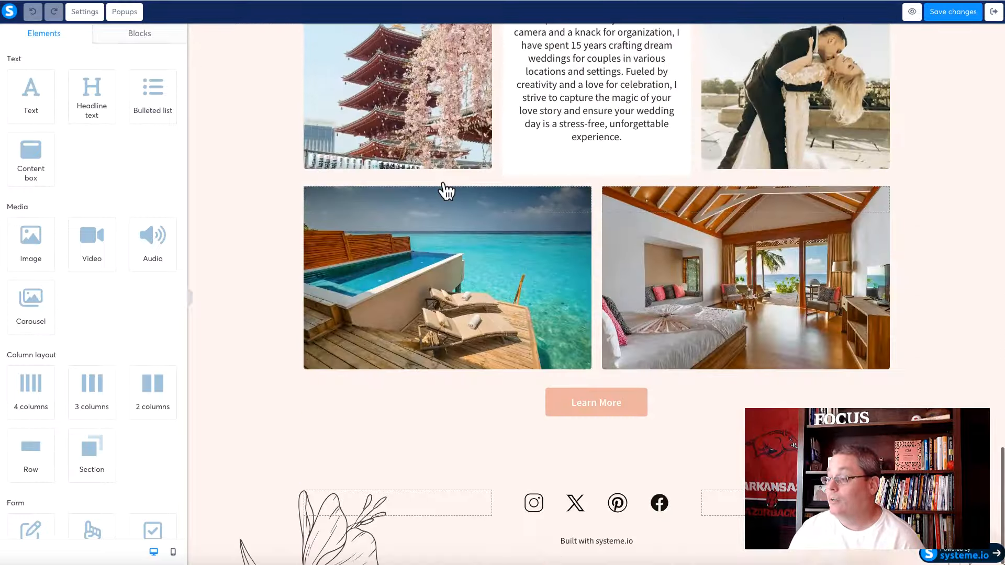
pyautogui.click(228, 416)
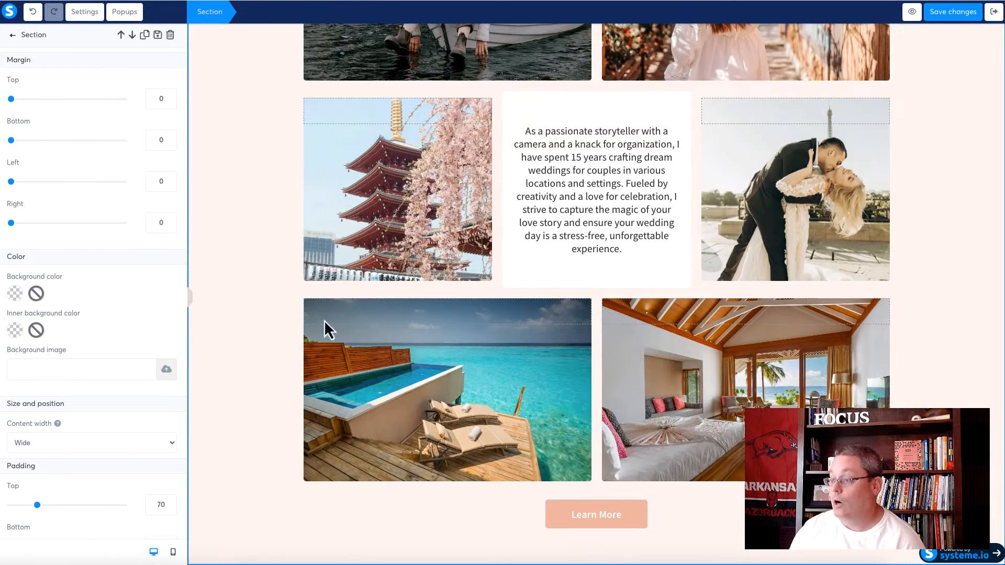
pyautogui.click(321, 308)
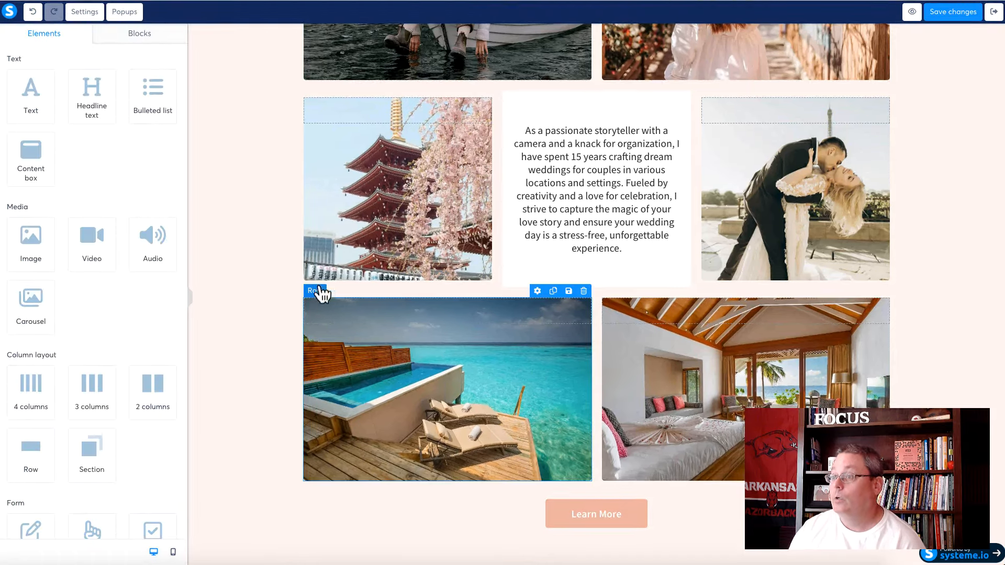
pyautogui.scroll(6, 492, 213)
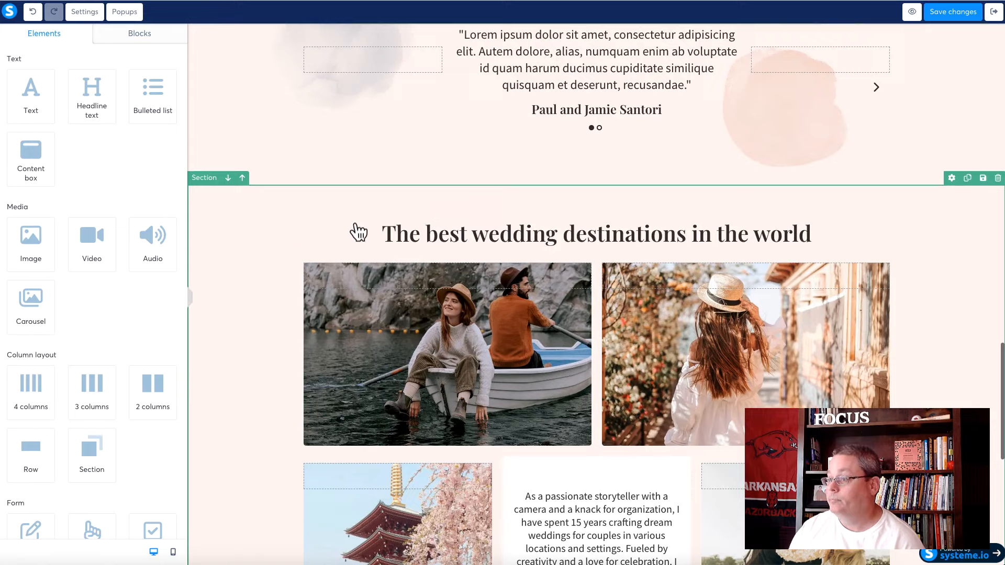
pyautogui.click(264, 207)
pyautogui.scroll(-3, 958, 208)
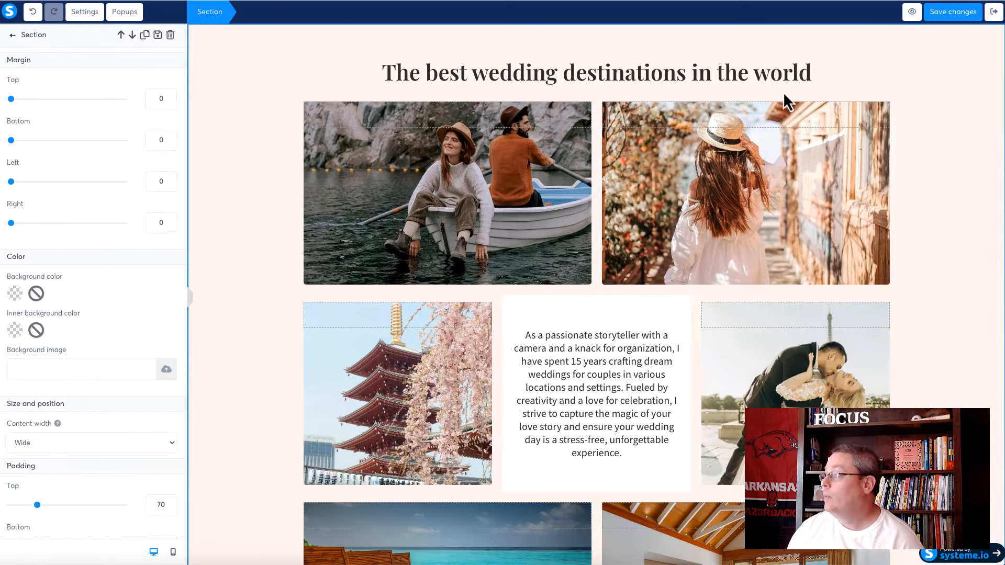
pyautogui.click(171, 35)
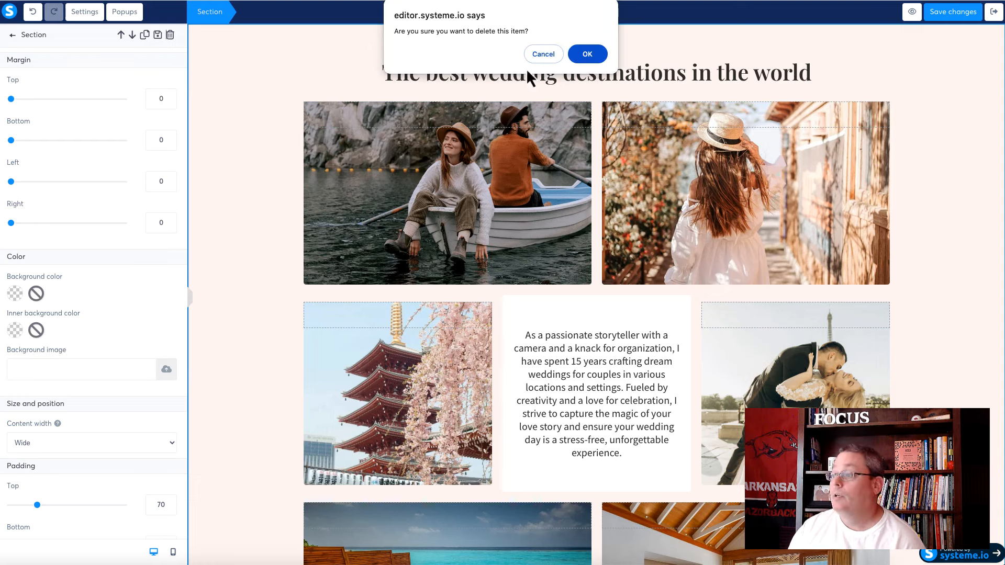
pyautogui.click(587, 52)
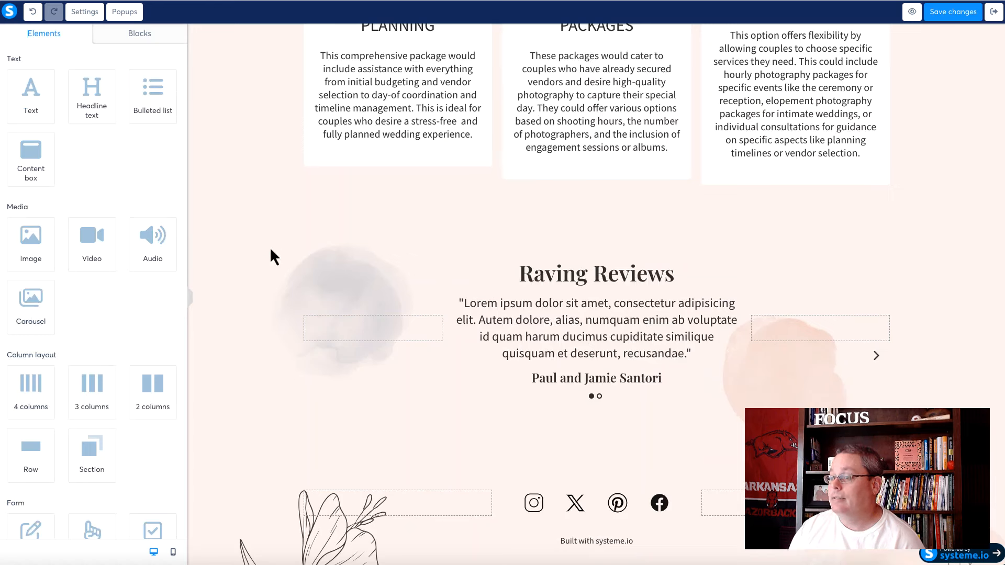
pyautogui.click(998, 218)
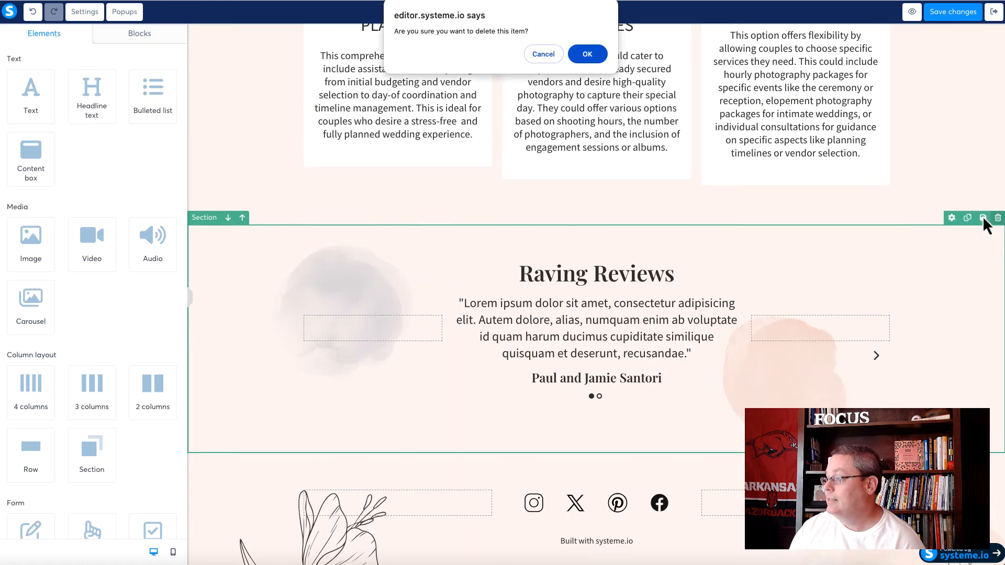
pyautogui.click(601, 64)
# - Try deleting the "We create personalized experiences" section and undo the deletion
pyautogui.scroll(10, 386, 241)
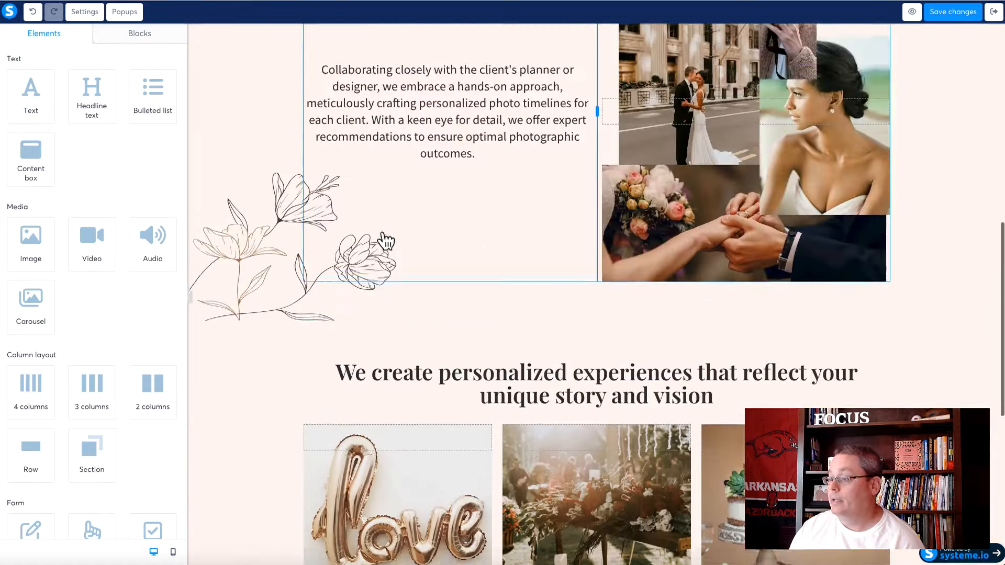
pyautogui.scroll(-4, 386, 241)
pyautogui.click(227, 157)
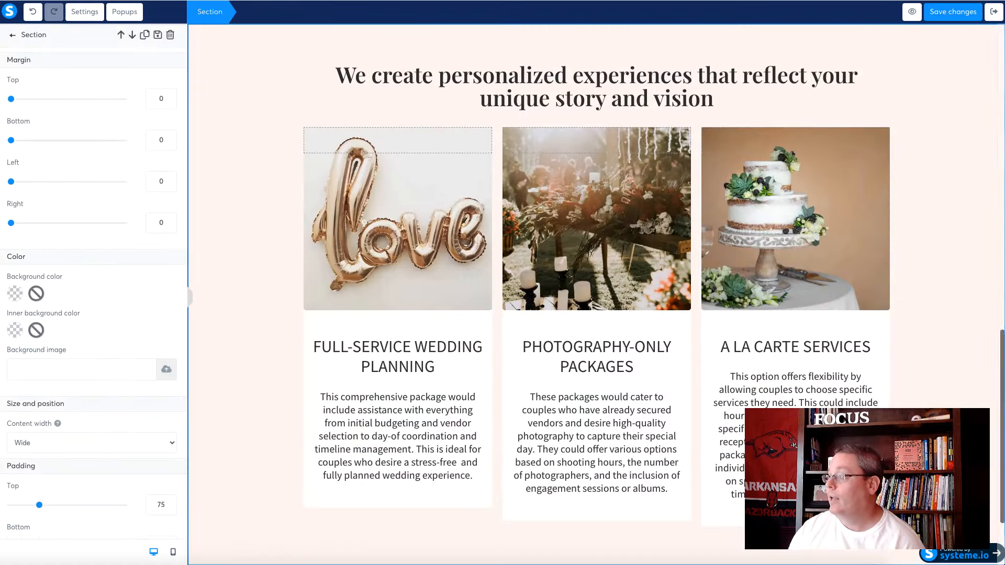
pyautogui.click(170, 35)
pyautogui.click(583, 59)
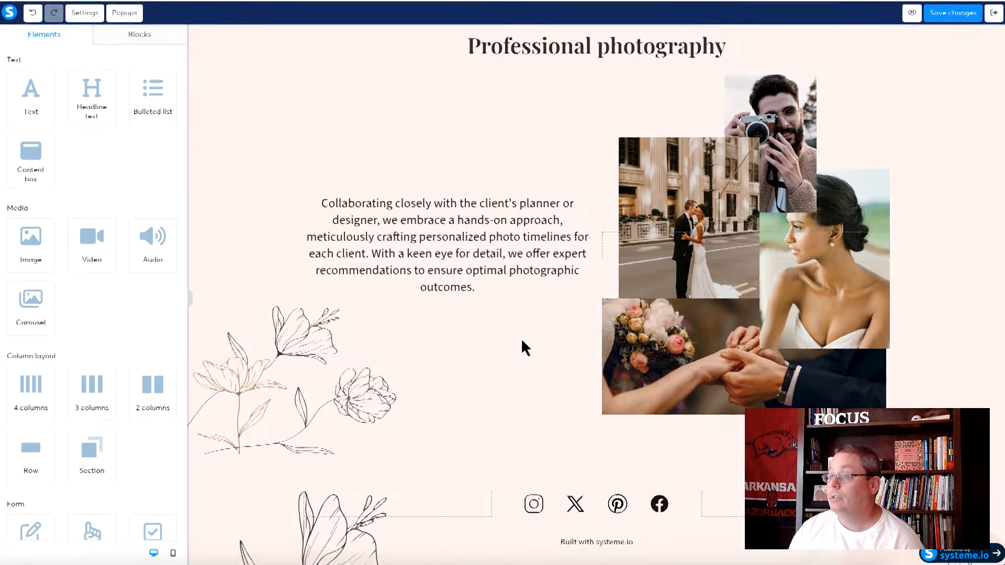
pyautogui.click(32, 11)
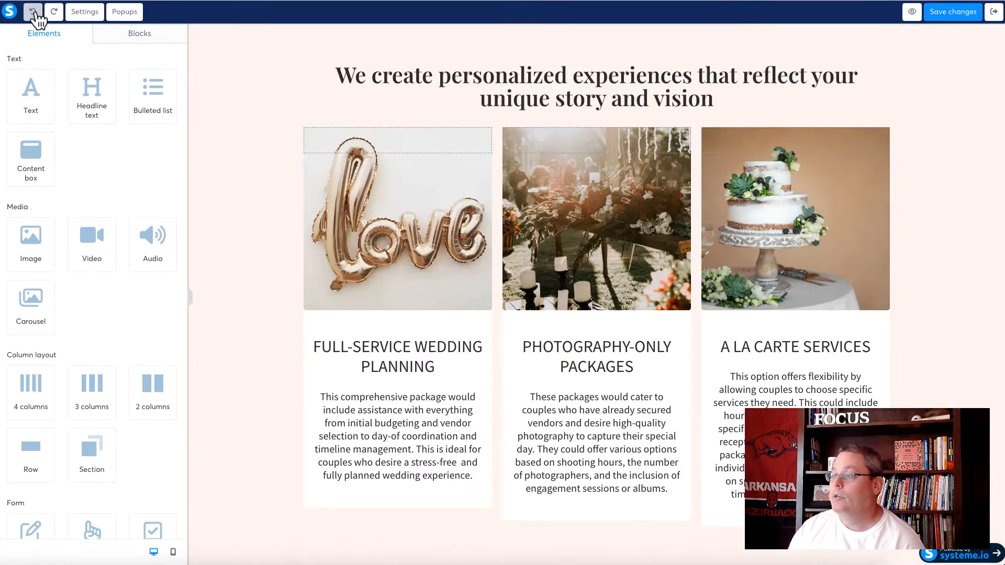
# - Delete the "Professional photography" section below the email form
pyautogui.scroll(15, 418, 183)
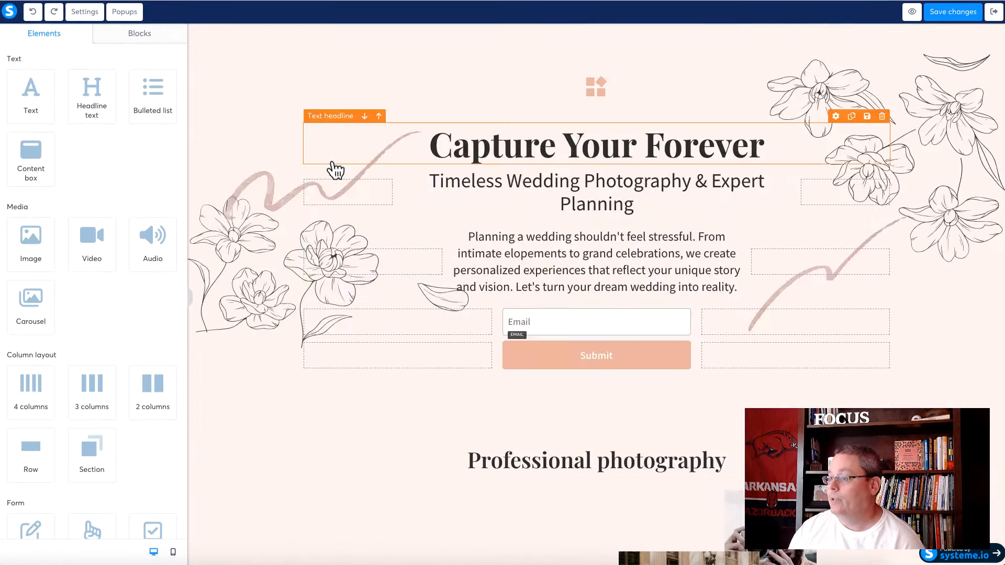
pyautogui.click(306, 427)
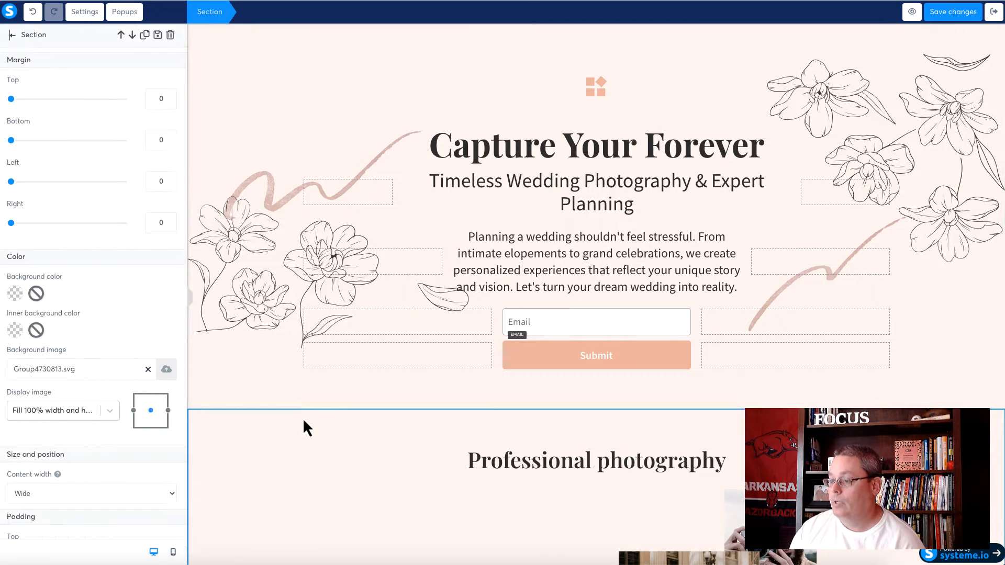
pyautogui.scroll(-5, 302, 417)
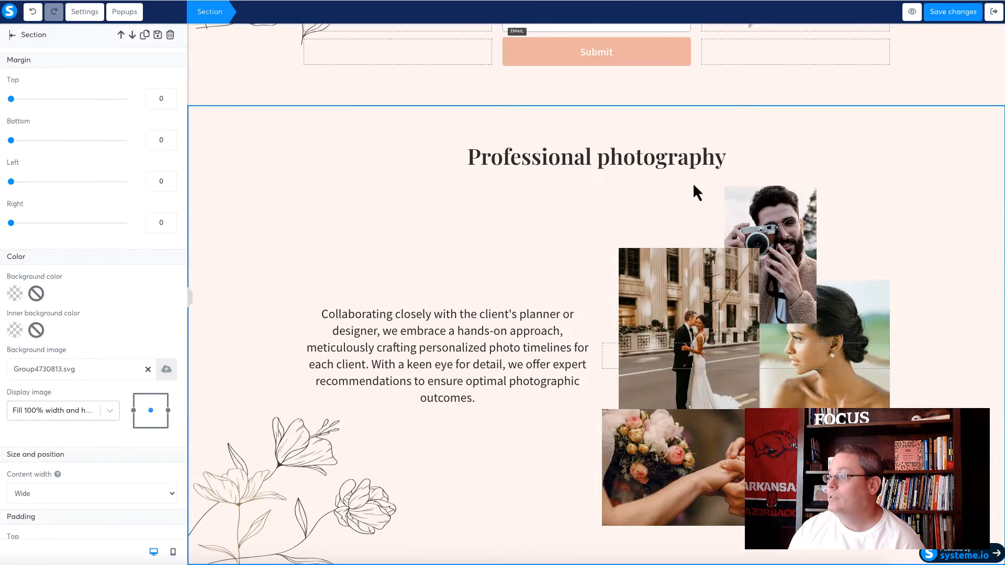
pyautogui.click(386, 139)
pyautogui.scroll(-1, 386, 138)
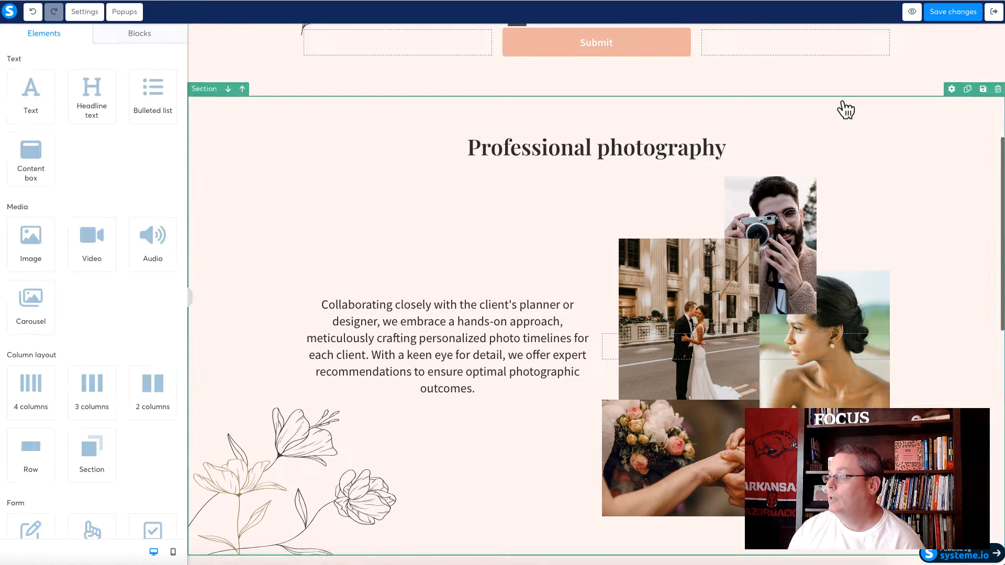
pyautogui.click(998, 90)
pyautogui.click(588, 54)
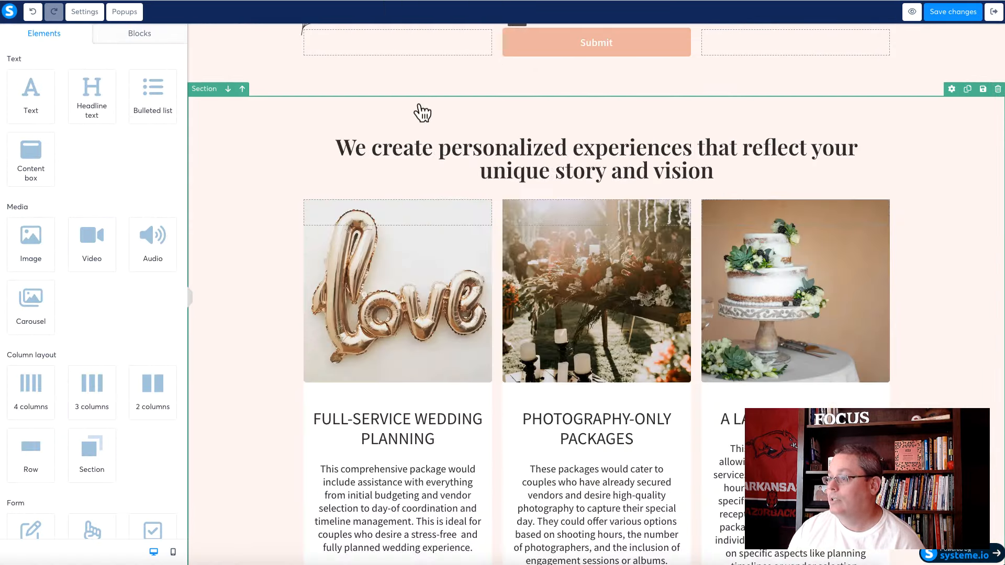
# - Delete the "We create personalized experiences that reflect your unique story and vision" section
pyautogui.click(286, 122)
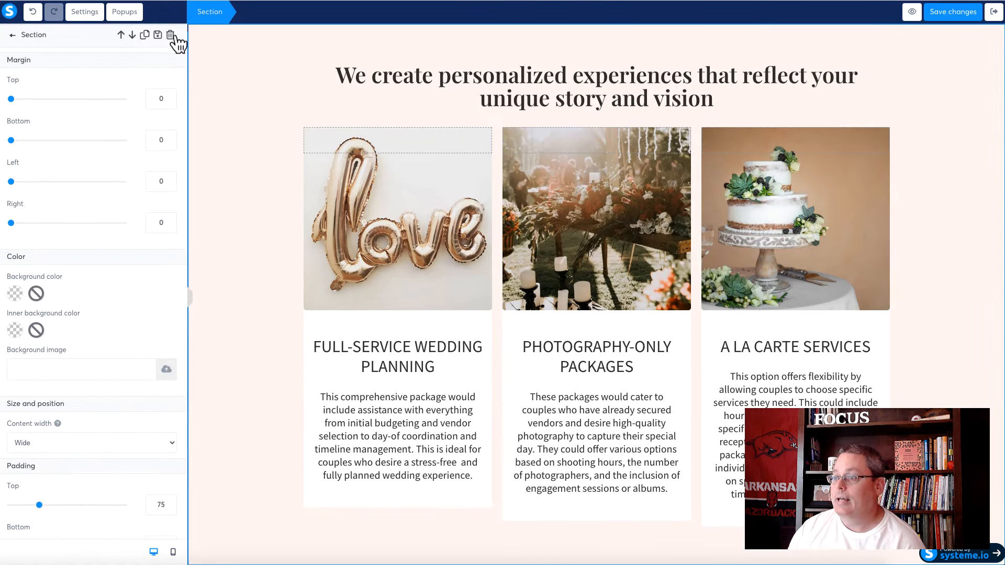
pyautogui.click(171, 35)
pyautogui.click(594, 52)
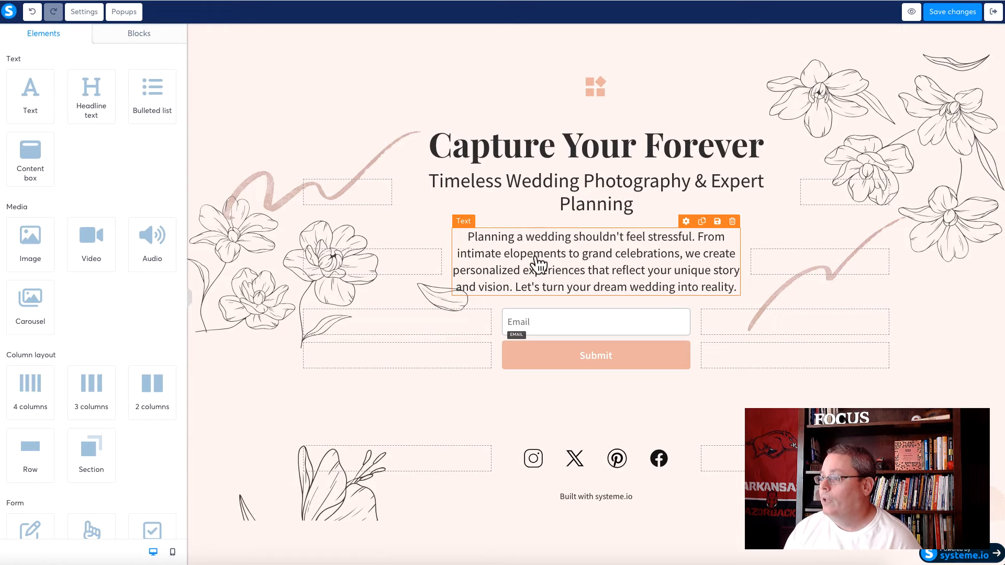
# - Change the headline to "Email Marketing Mastery | Prompt Pack" and the subheading to "Enter Your Email to Grab Your Prompt Pack"
pyautogui.tripleClick(517, 140)
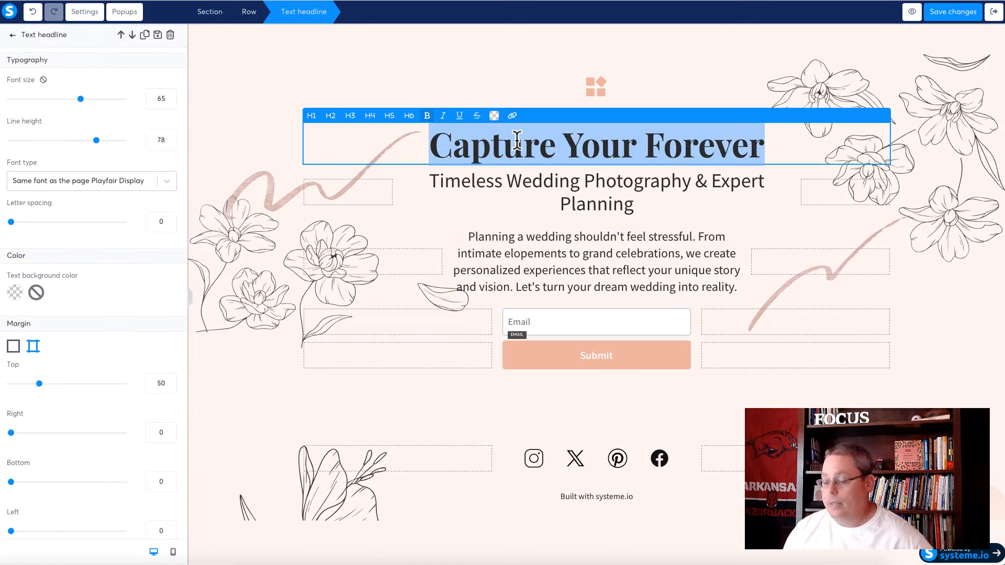
pyautogui.write('Email Marketing Mastery | Prompt Pack')
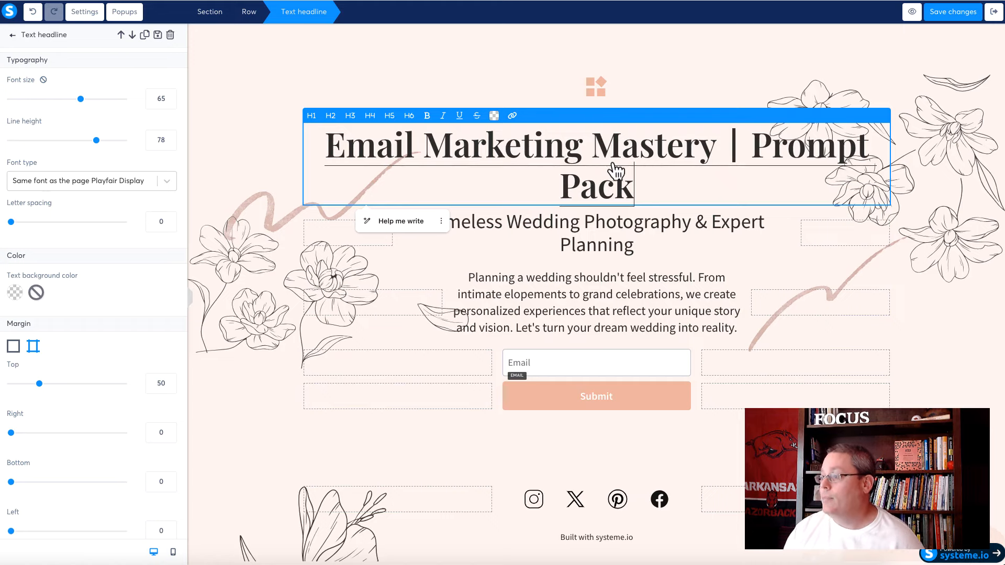
pyautogui.tripleClick(519, 225)
pyautogui.write('Enter Your Email to Grab Your Prompt Pack')
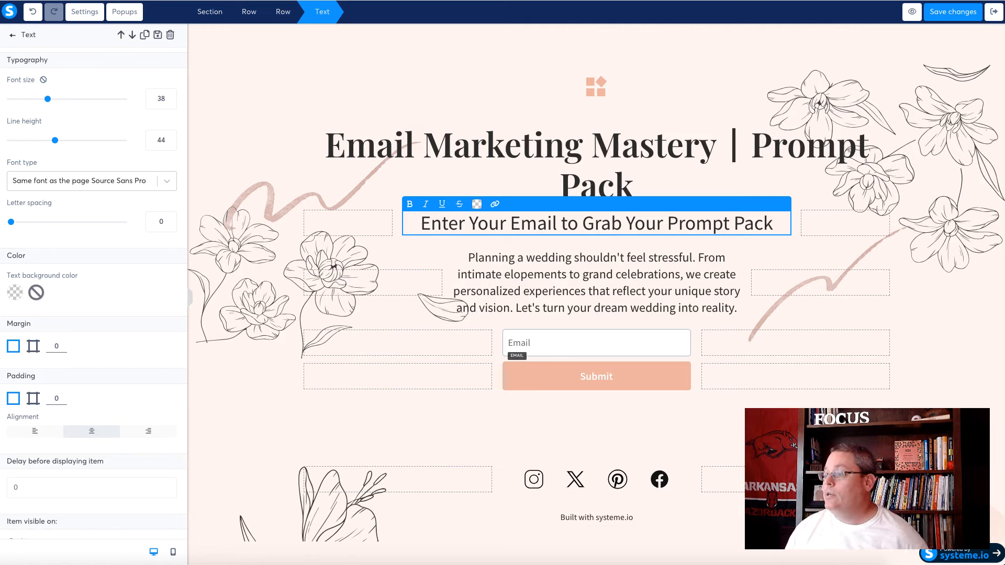
# - Delete the wedding planning paragraph between the subheading and the email field
pyautogui.click(532, 285)
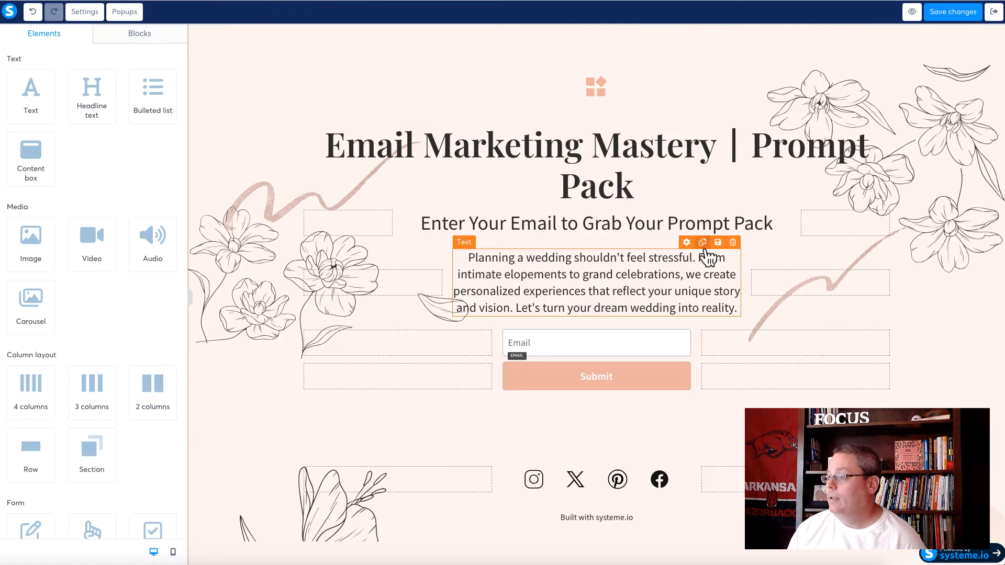
pyautogui.click(733, 243)
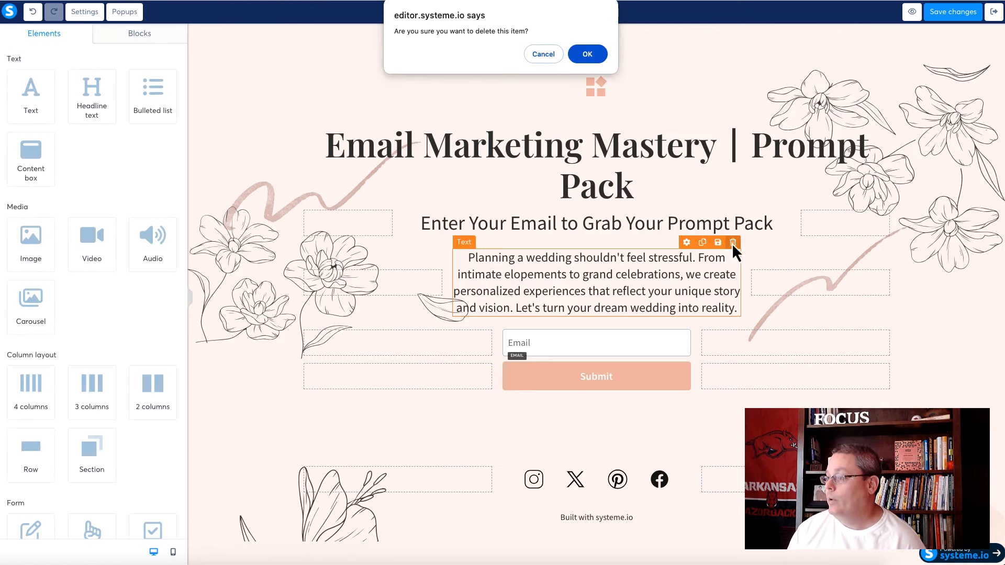
pyautogui.click(584, 50)
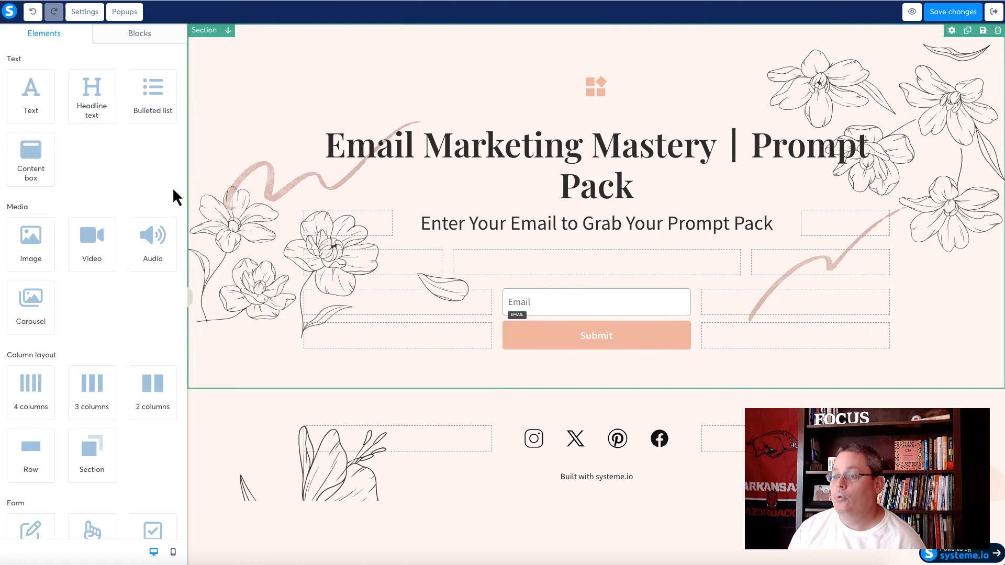
# - Add an image element above the email field, and save the product picture from the Email Marketing Mastery sales page
pyautogui.moveTo(30, 251); pyautogui.dragTo(512, 281)
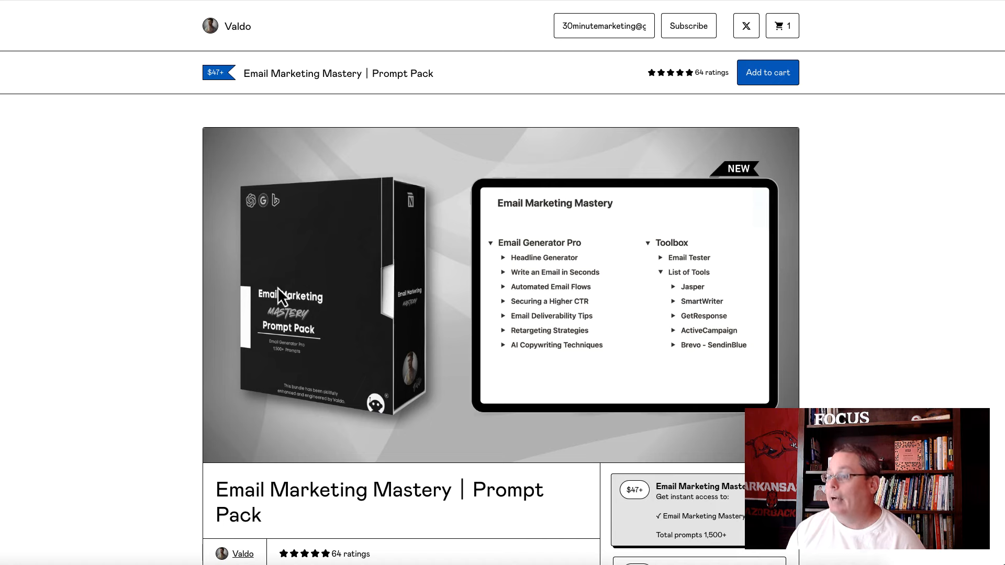
pyautogui.rightClick(336, 256)
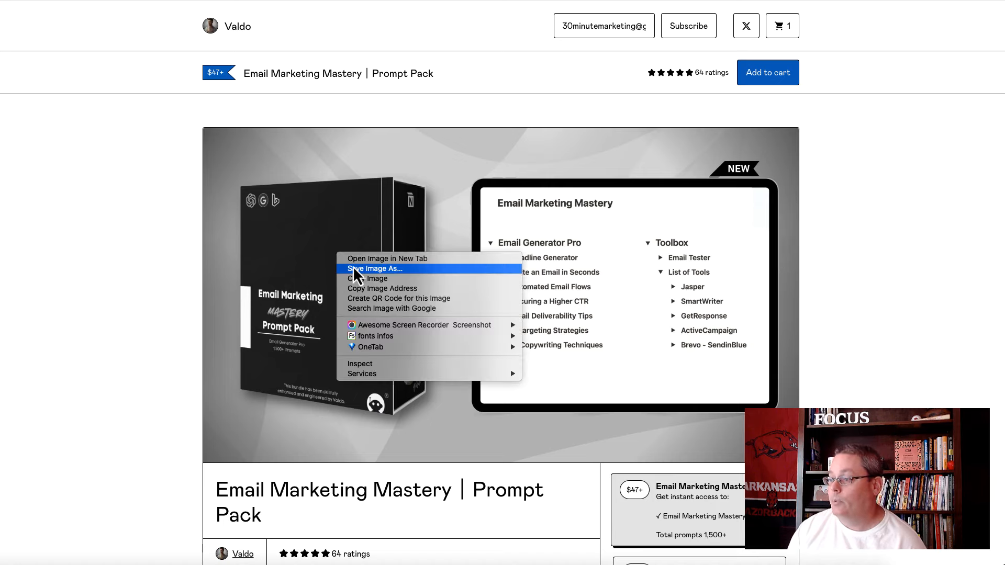
pyautogui.click(353, 266)
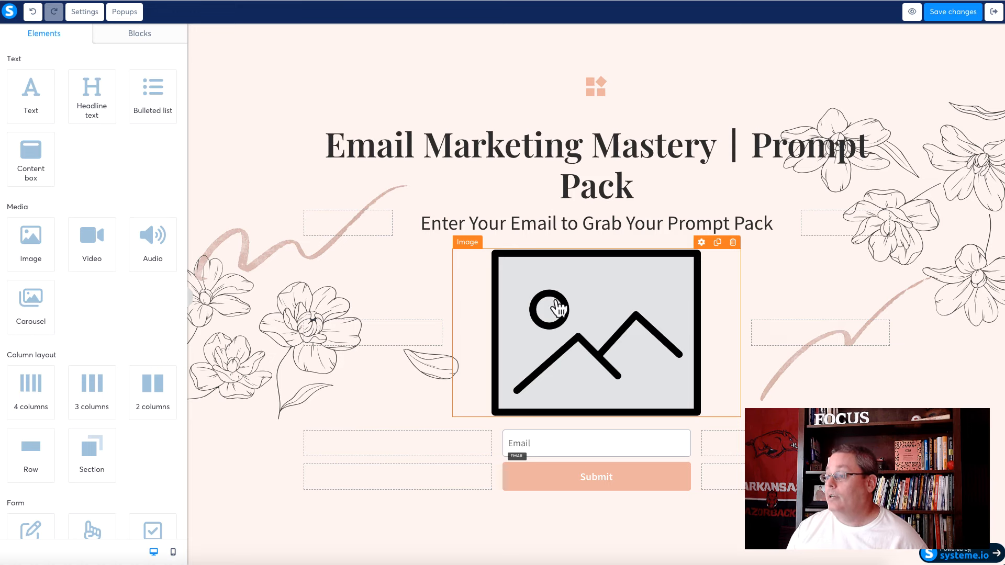
# - Upload EmailMarketing1.png as the image file of the placeholder above the email field and insert it
pyautogui.click(559, 309)
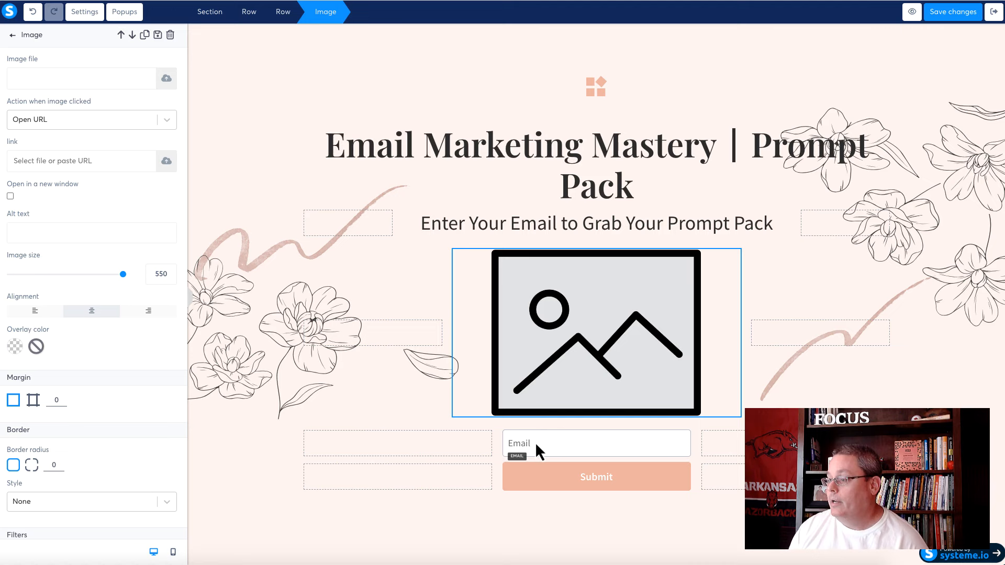
pyautogui.click(552, 314)
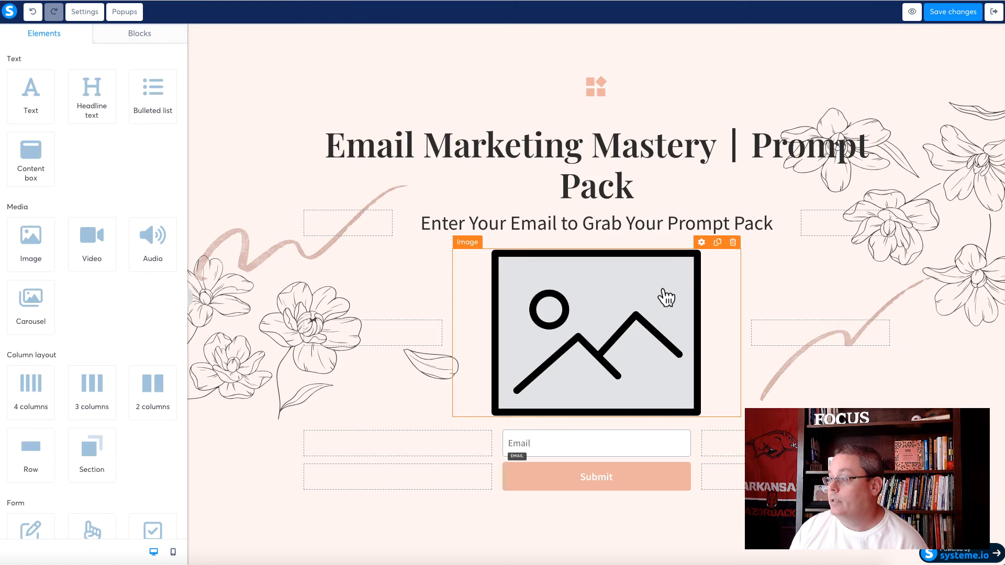
pyautogui.click(701, 243)
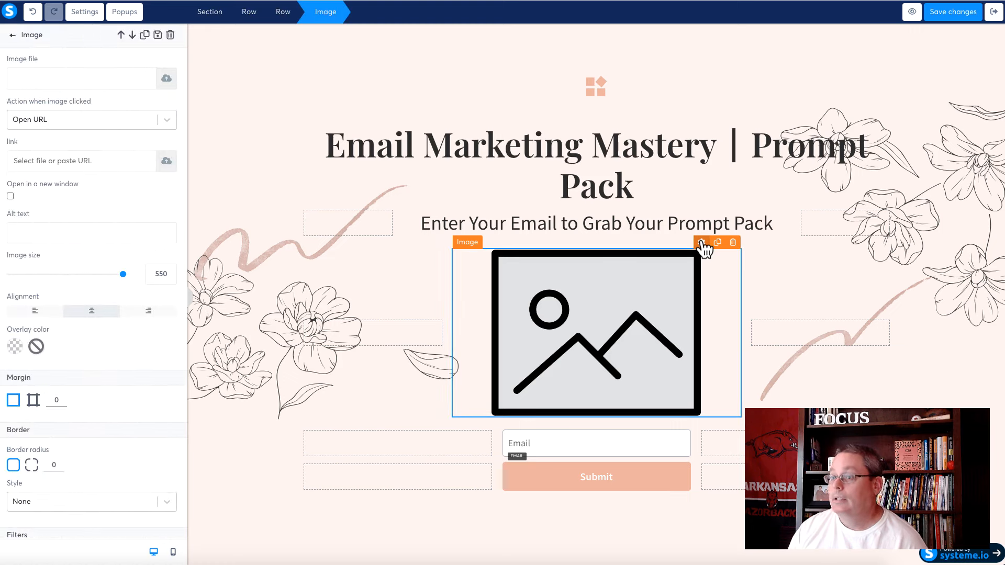
pyautogui.click(169, 85)
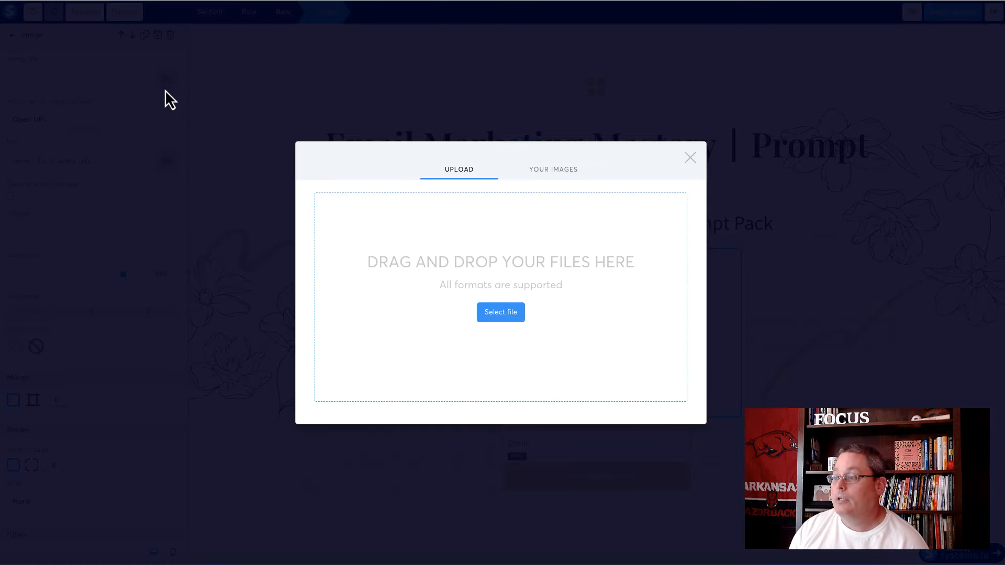
pyautogui.click(498, 313)
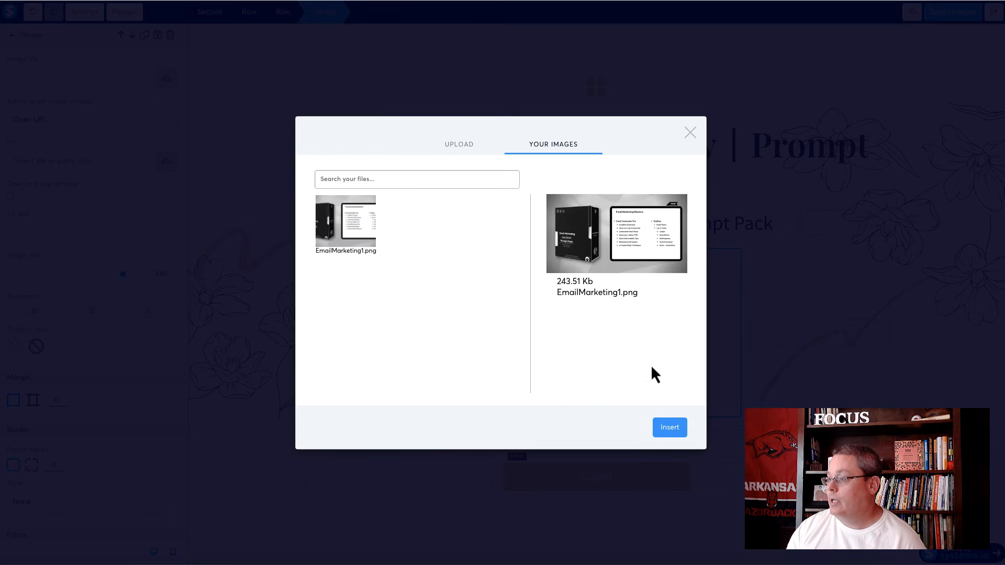
pyautogui.click(669, 433)
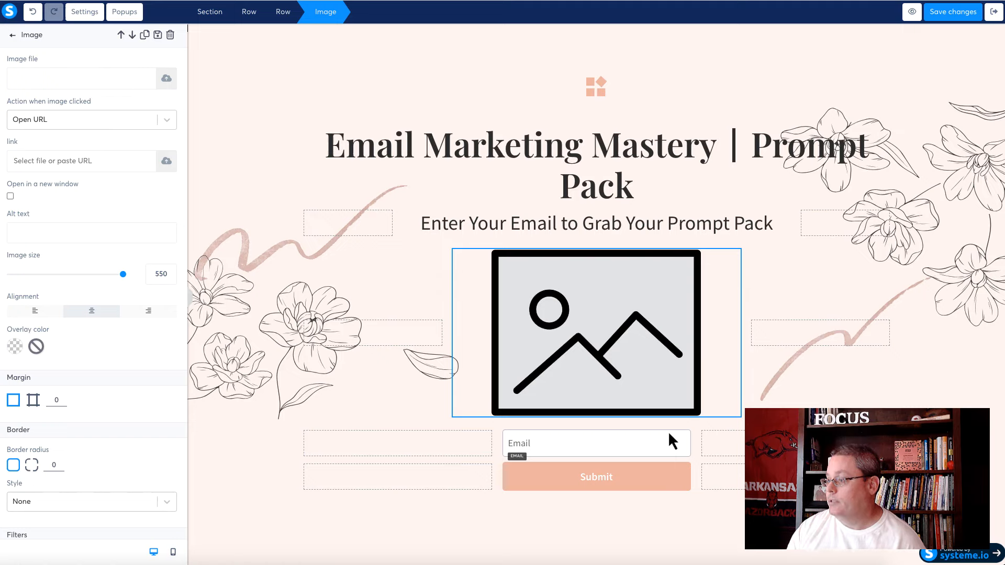
# - Examine the email form input's settings, including its placeholder, typography, color, margin and rounded corner options
pyautogui.click(559, 444)
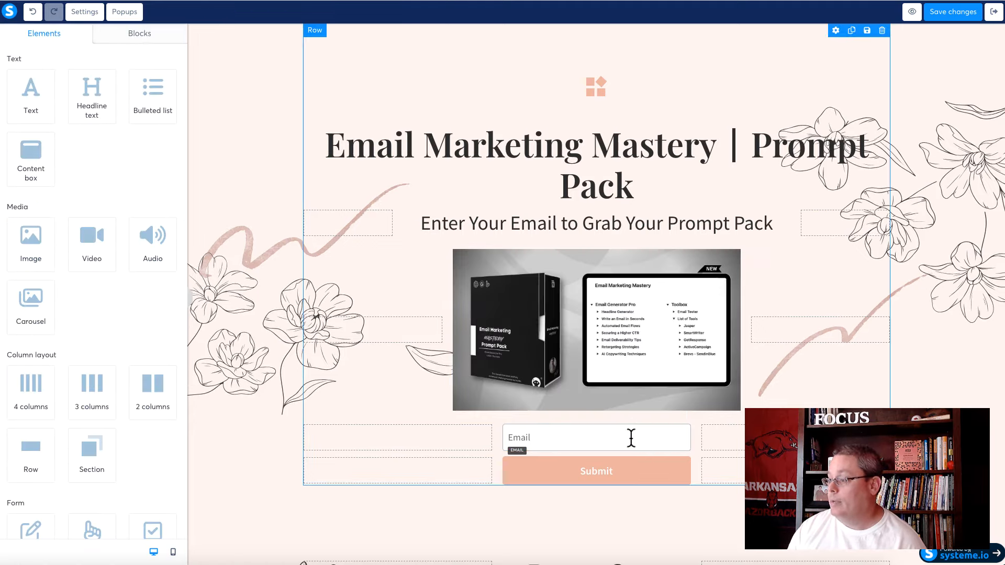
pyautogui.click(630, 439)
pyautogui.click(629, 435)
pyautogui.click(638, 420)
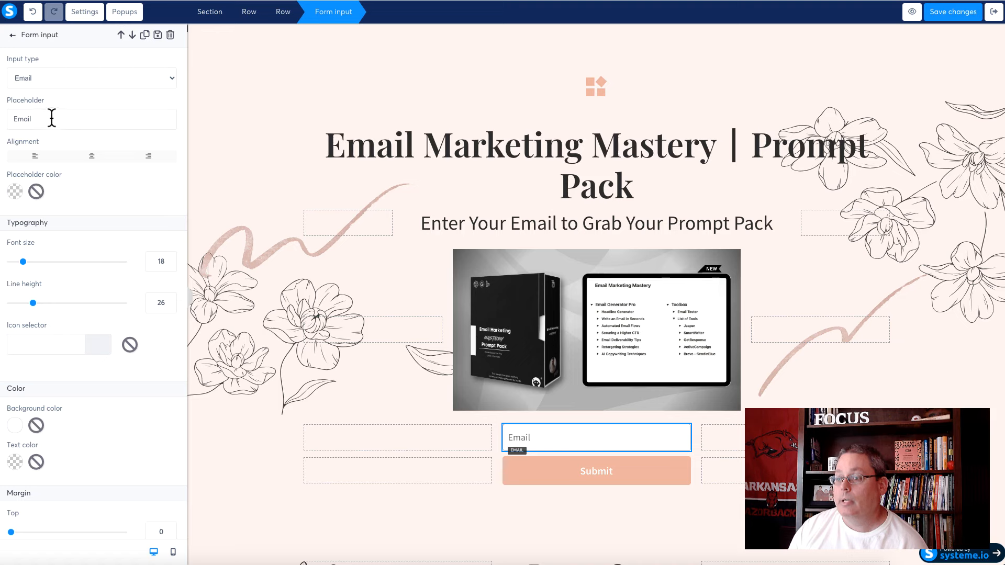
pyautogui.scroll(-9, 103, 327)
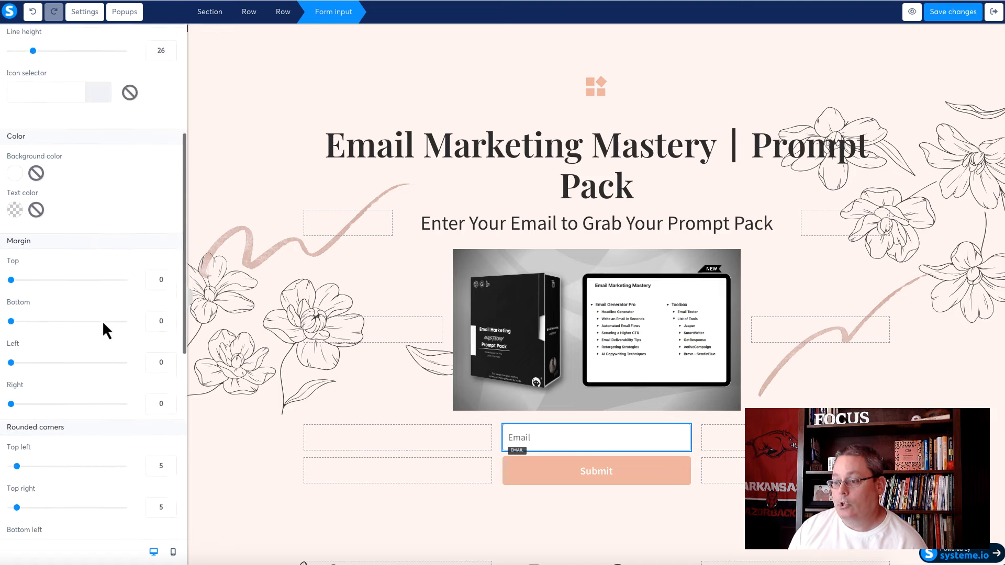
pyautogui.scroll(-5, 103, 325)
pyautogui.scroll(14, 103, 325)
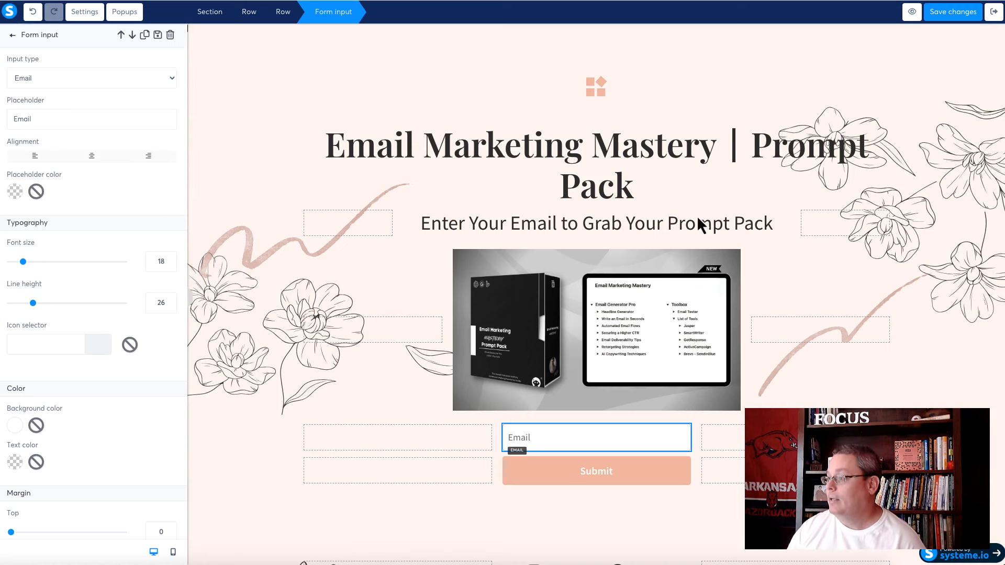
# - Set the Submit button to redirect users to a custom URL after contact registration
pyautogui.click(561, 471)
pyautogui.click(637, 450)
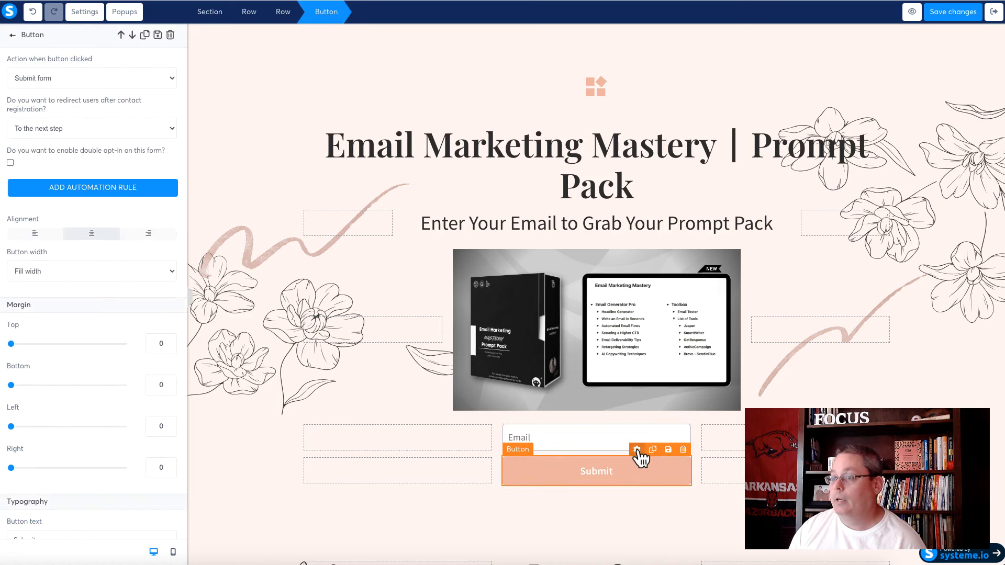
pyautogui.click(637, 451)
pyautogui.click(637, 451)
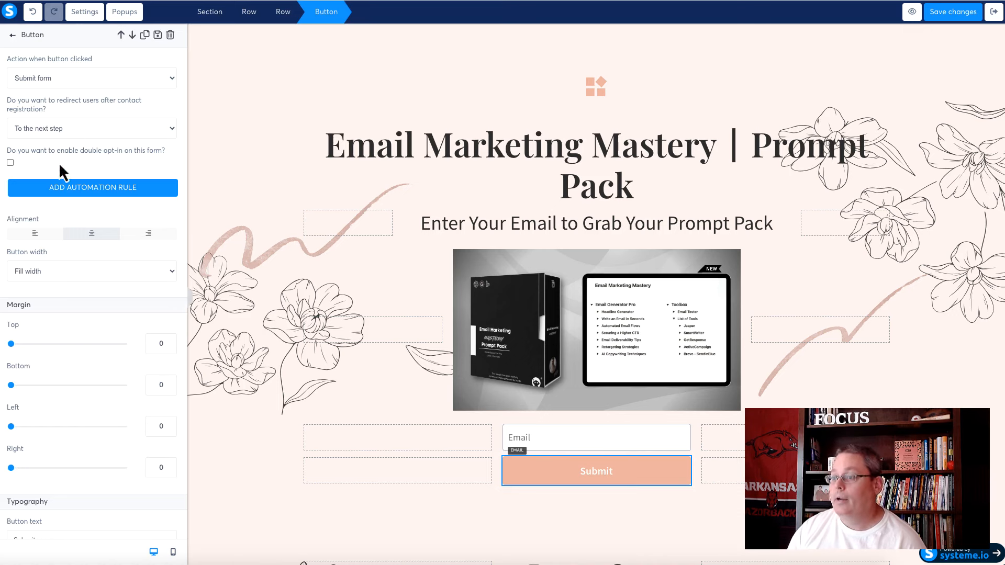
pyautogui.click(71, 133)
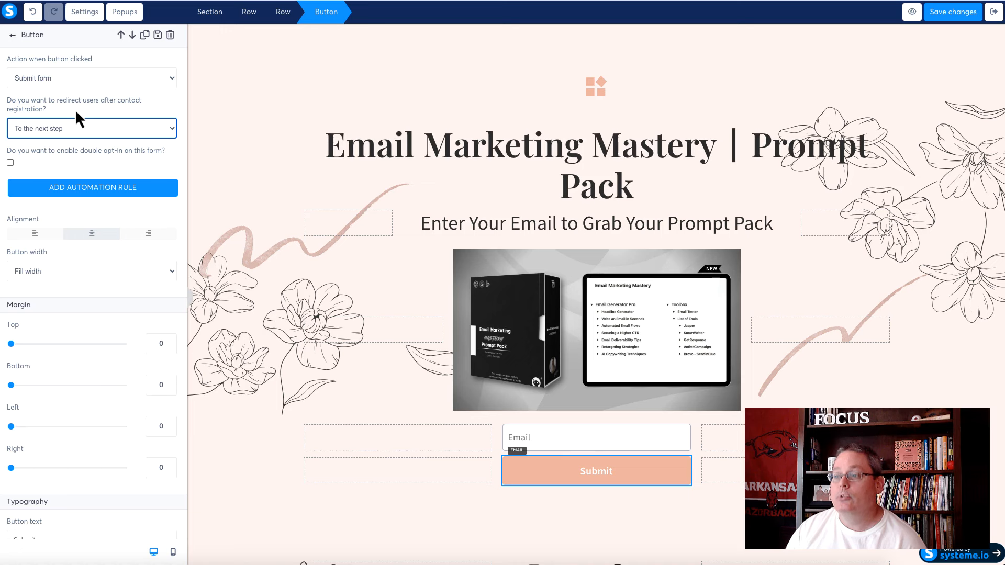
pyautogui.click(72, 131)
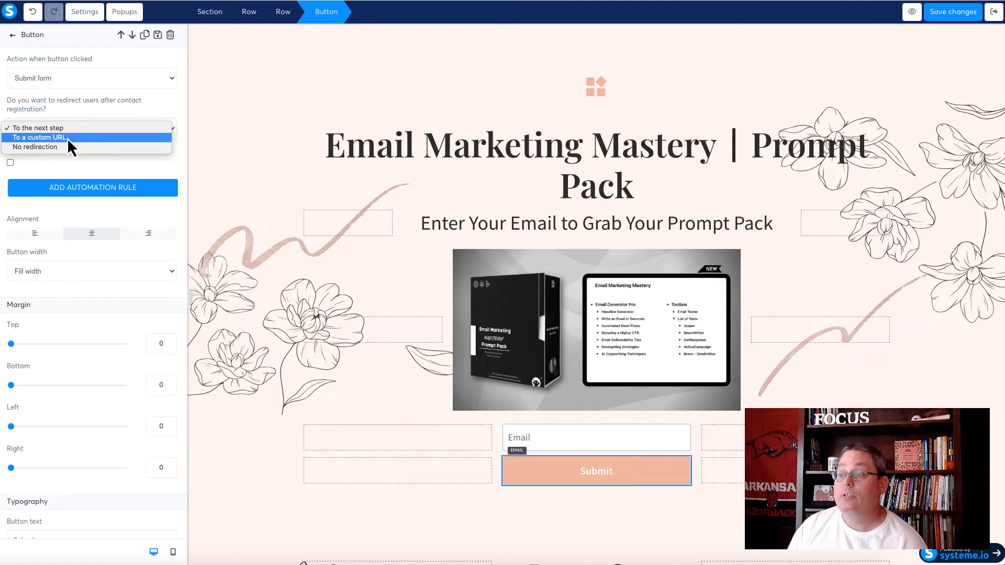
pyautogui.click(67, 138)
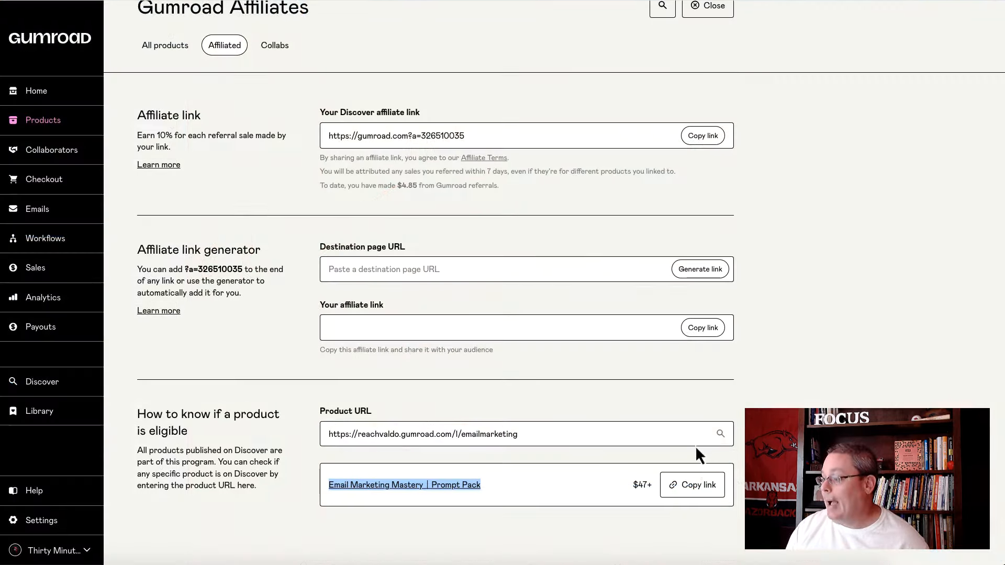
# - Copy the Email Marketing Mastery affiliate link from Gumroad into the Submit button's redirection URL, and save the page changes
pyautogui.click(707, 483)
pyautogui.scroll(1, 780, 336)
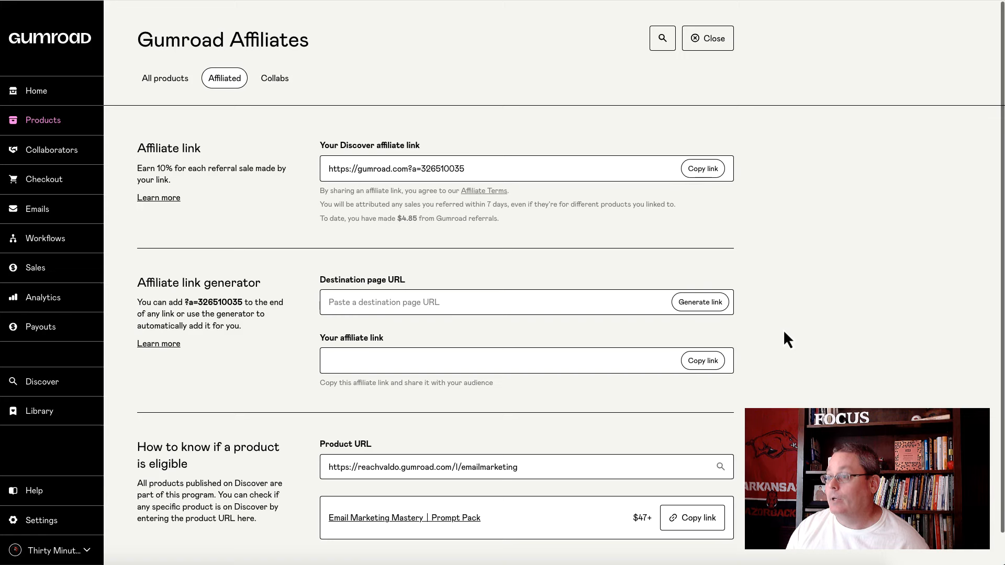
pyautogui.click(817, 0)
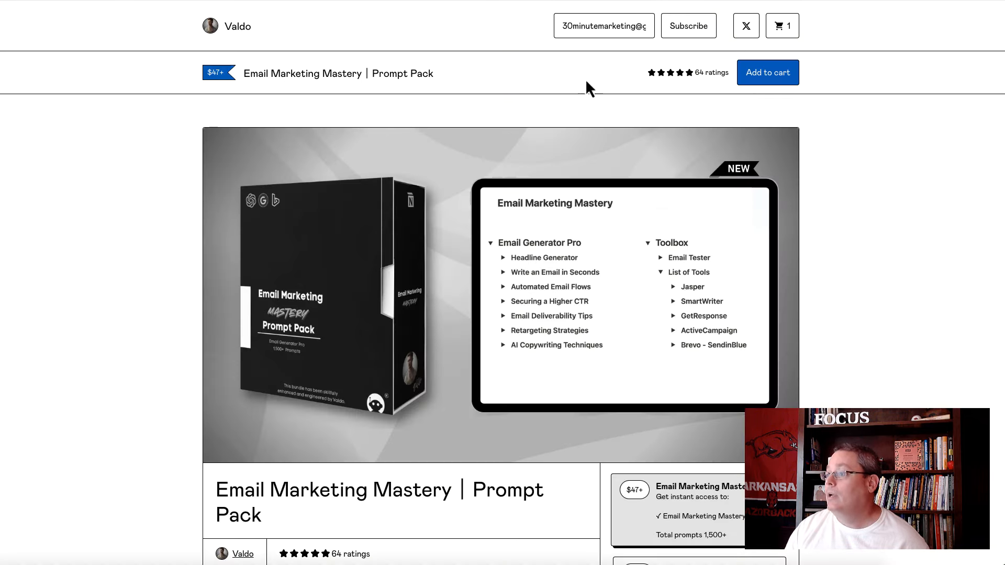
pyautogui.click(376, 0)
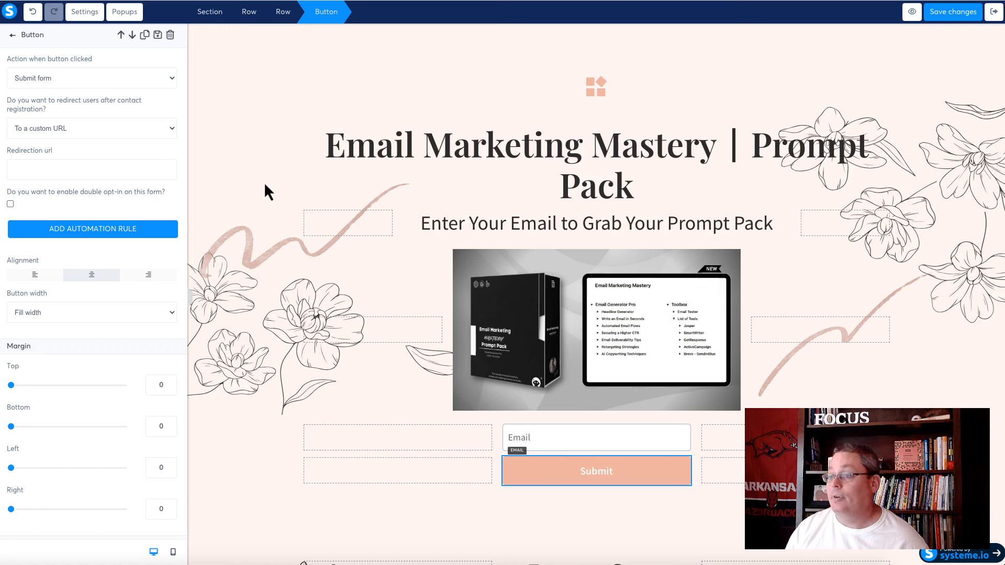
pyautogui.hotkey('ctrl', 'v')
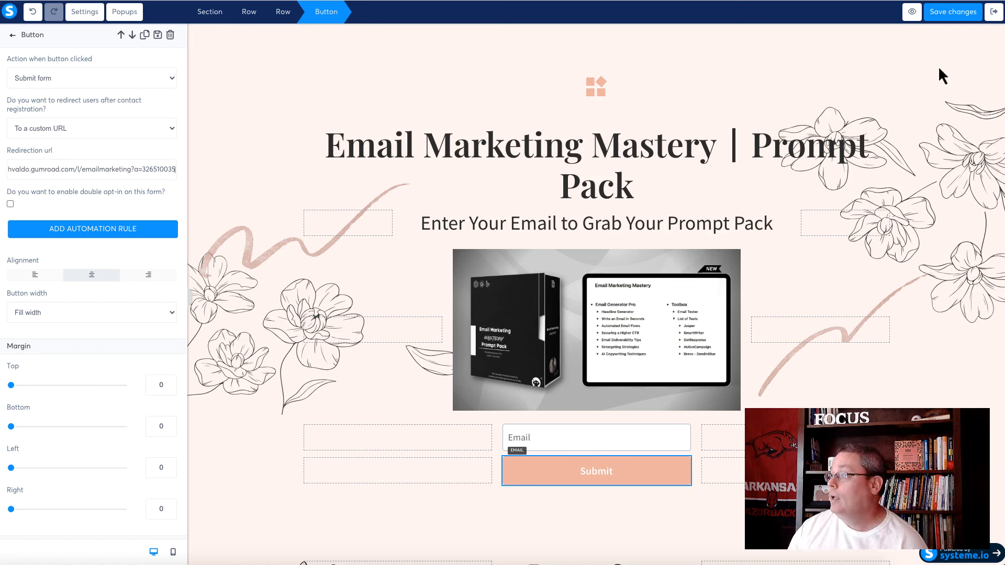
pyautogui.click(954, 11)
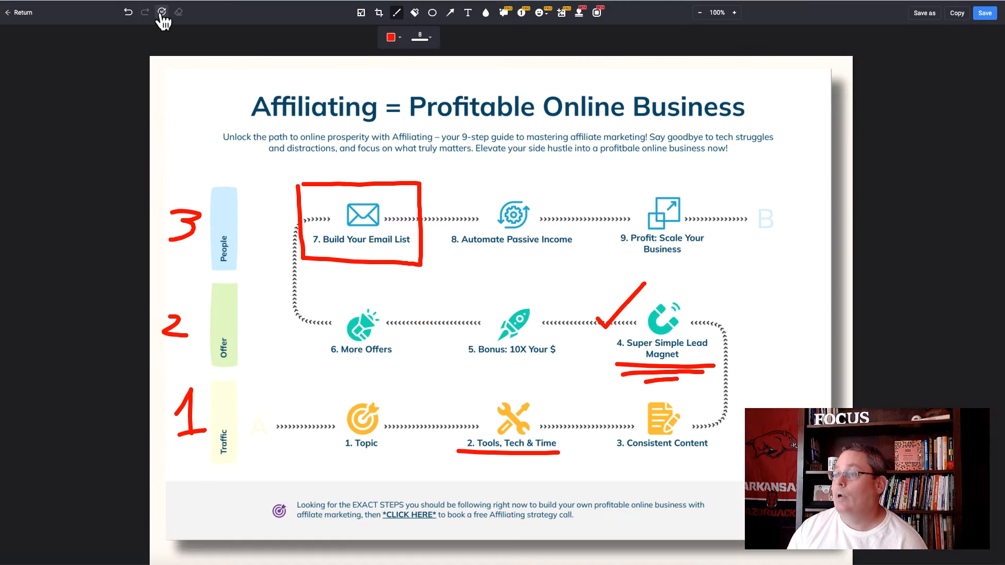
# - Clear the annotations on the "Affiliating = Profitable Online Business" diagram and draw a red box around "2. Tools, Tech & Time"
pyautogui.click(162, 12)
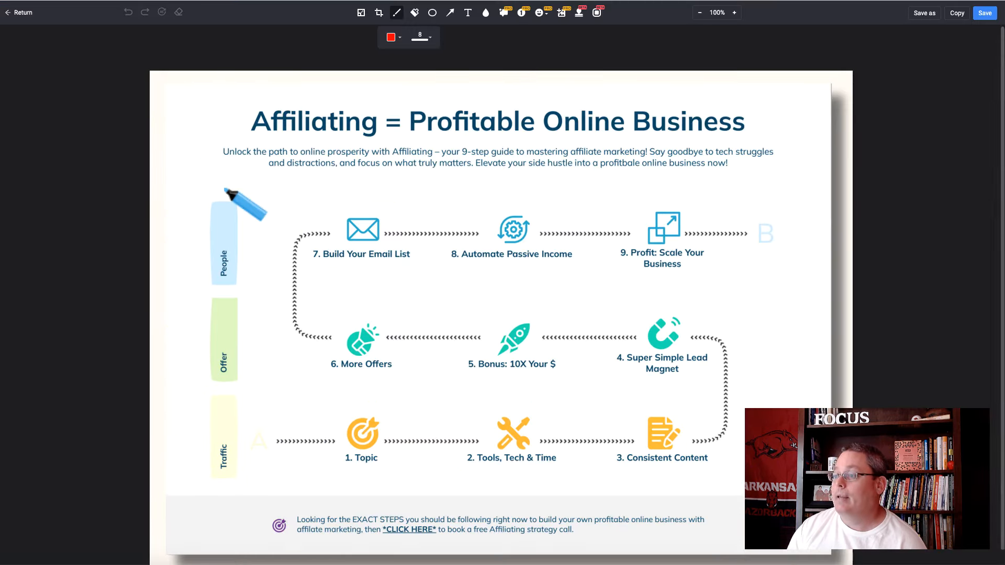
pyautogui.scroll(-1, 225, 192)
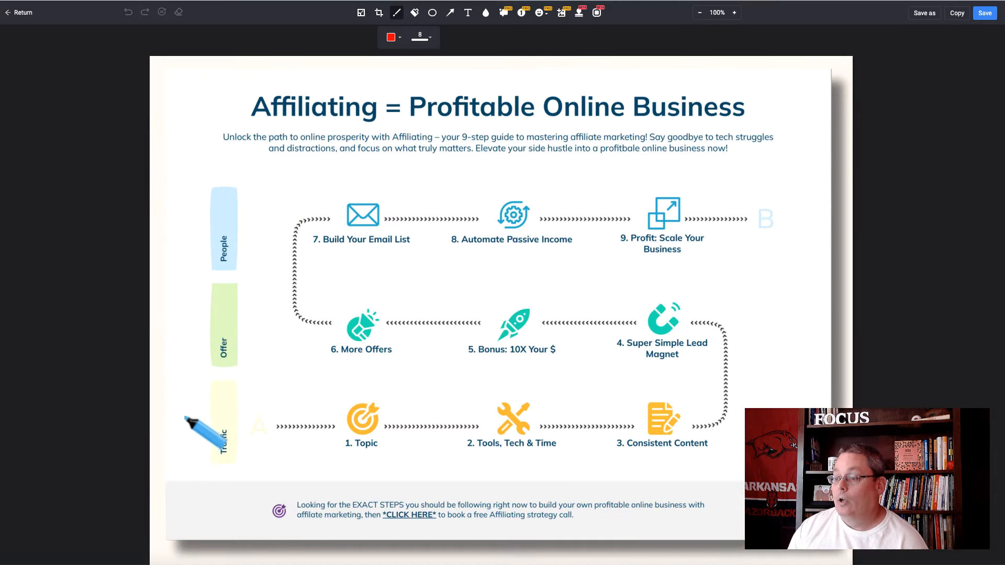
pyautogui.moveTo(453, 388)
pyautogui.mouseDown()
pyautogui.moveTo(446, 444)
pyautogui.moveTo(605, 466)
pyautogui.moveTo(579, 381)
pyautogui.moveTo(443, 386)
pyautogui.mouseUp()
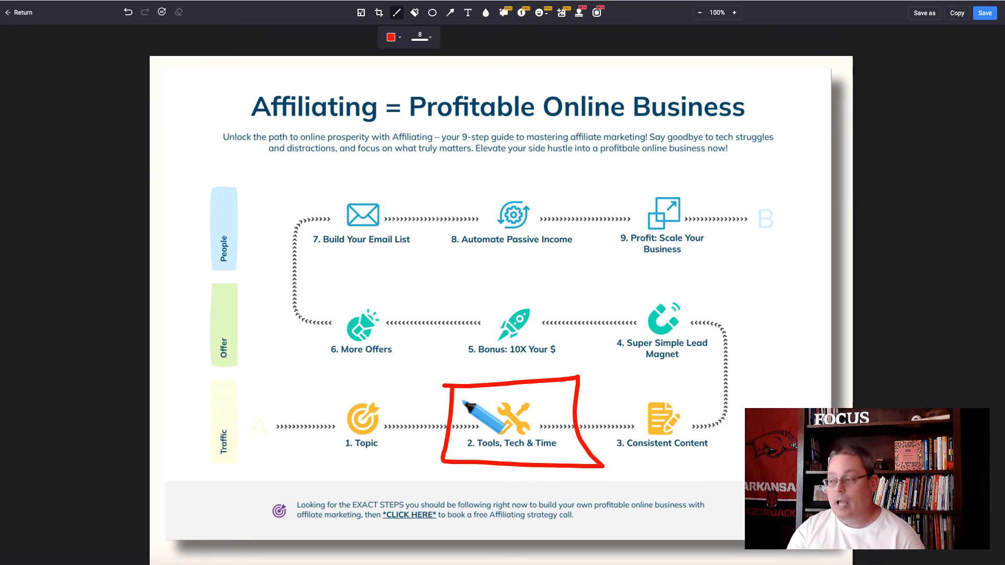
# - Remove the red box, write a red 2 beside the Offer row and draw red strokes across the People row
pyautogui.click(162, 12)
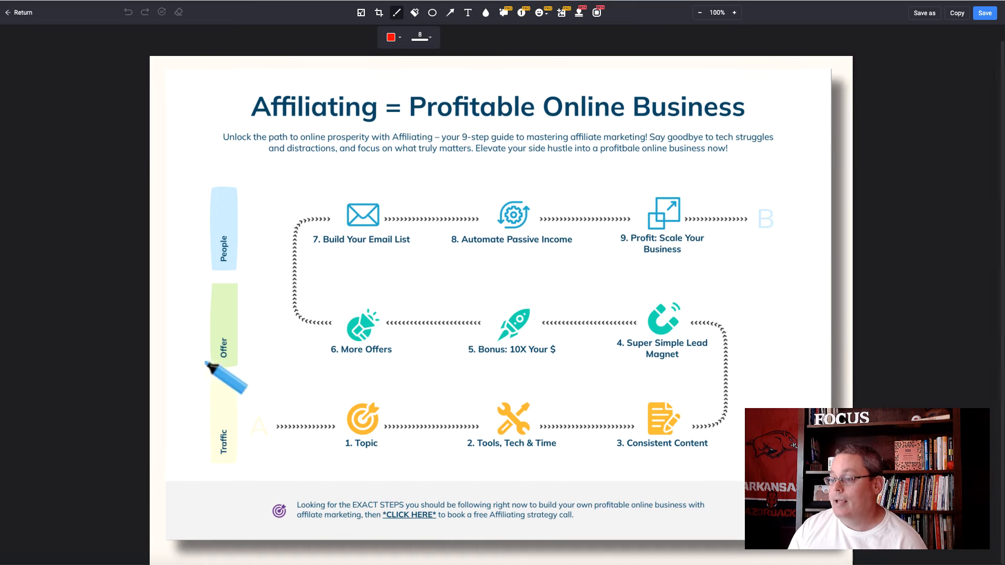
pyautogui.moveTo(174, 317); pyautogui.dragTo(204, 342)
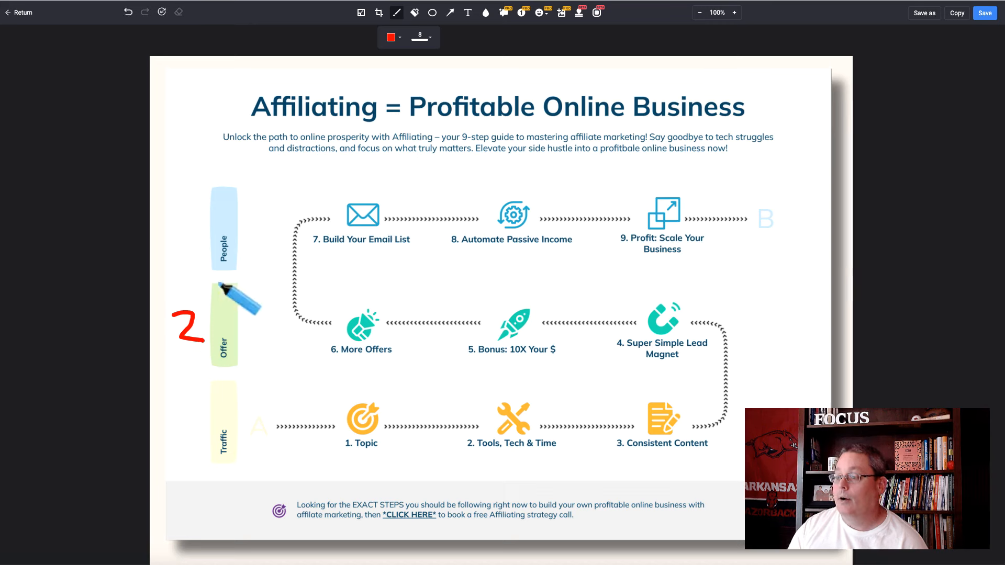
pyautogui.moveTo(203, 268); pyautogui.dragTo(780, 227)
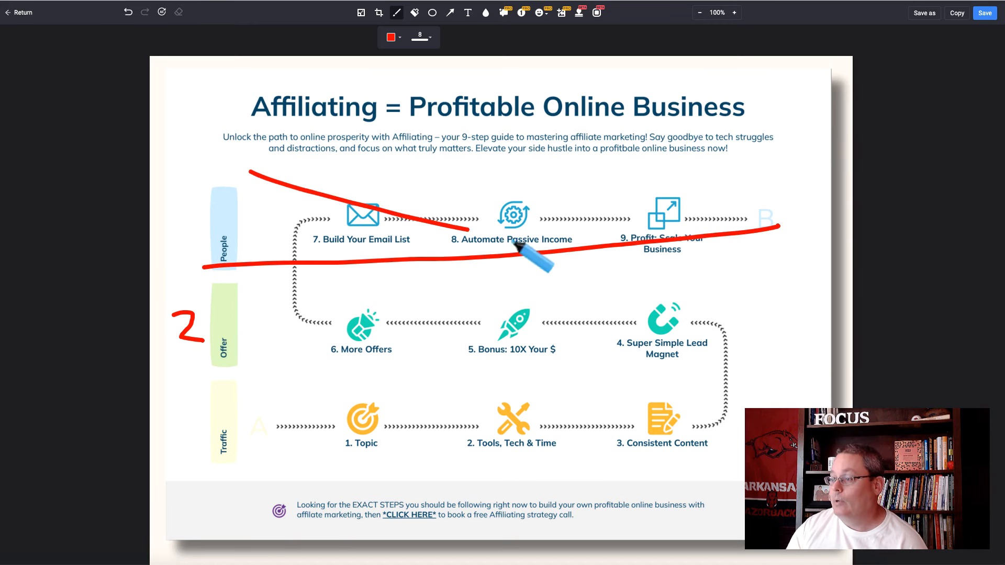
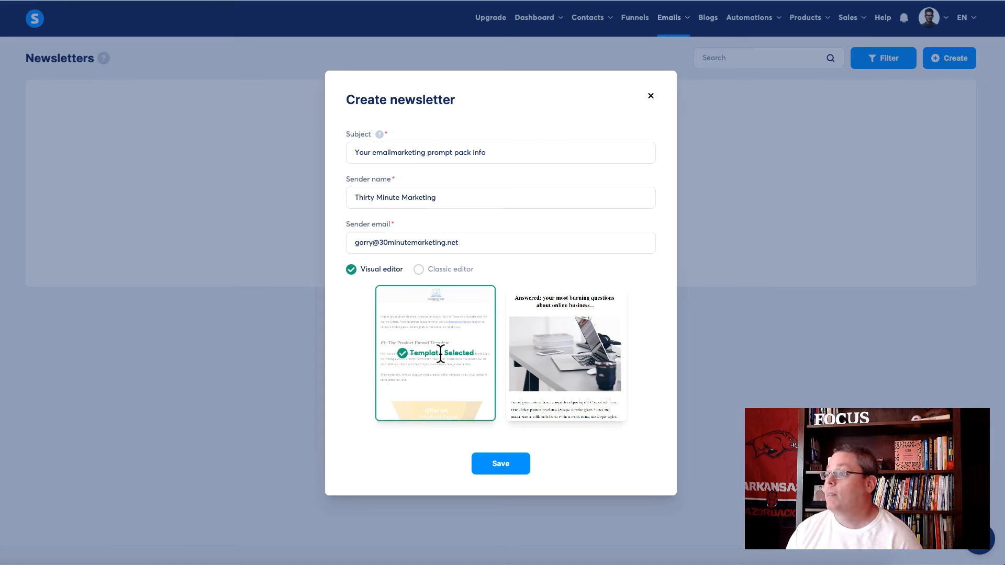
# - Try to save the newsletter "Your emailmarketing prompt pack info" with the Classic editor, and dismiss the newsletter form
pyautogui.click(540, 359)
pyautogui.click(429, 361)
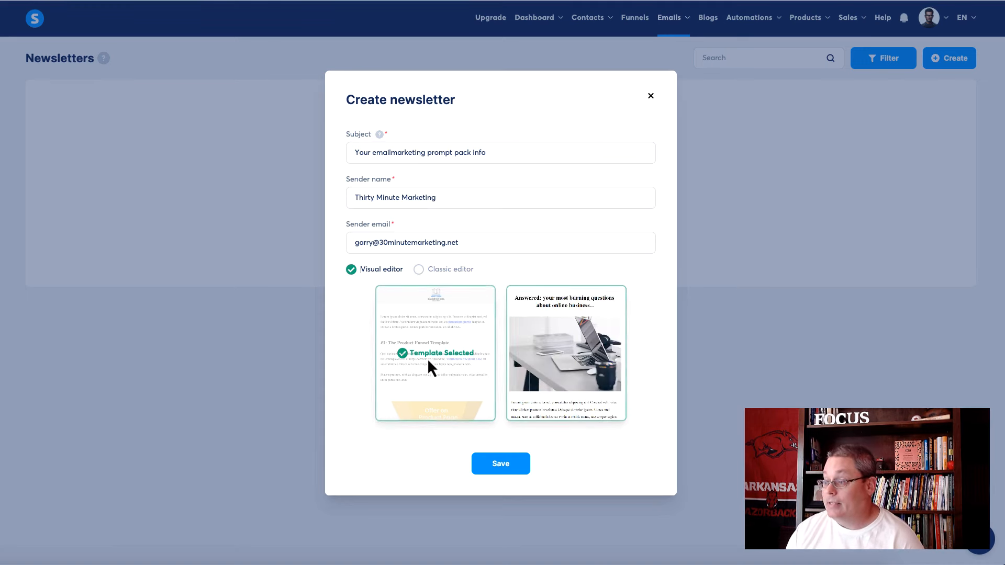
pyautogui.click(419, 269)
pyautogui.click(489, 399)
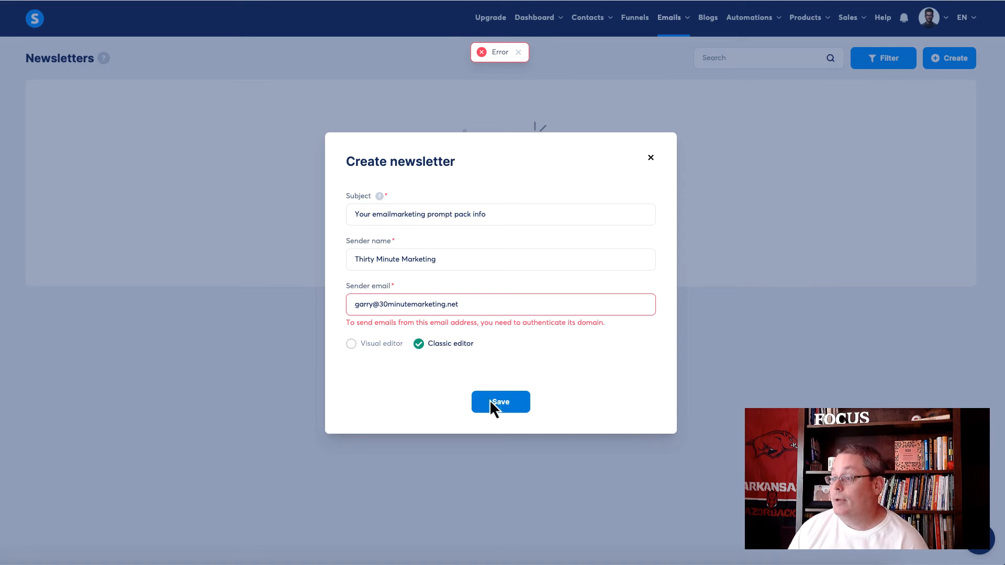
pyautogui.tripleClick(501, 326)
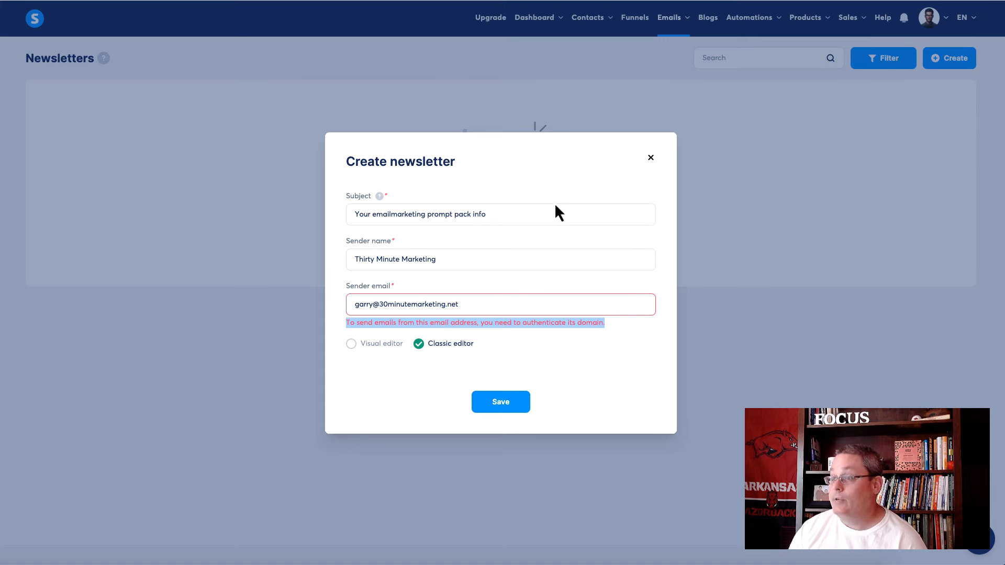
pyautogui.click(651, 157)
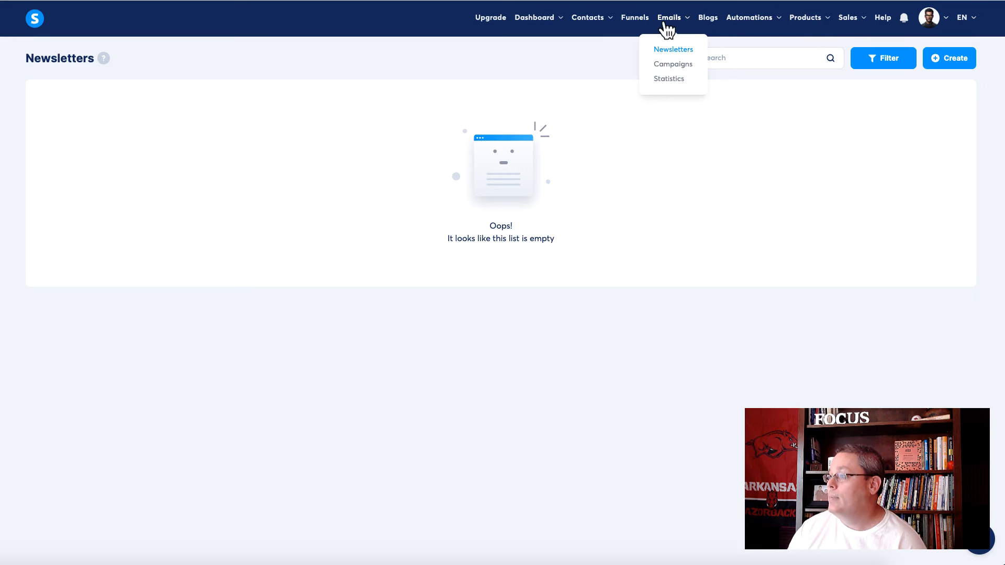
# - Open the Emails section of the profile settings and examine the sending domain and verified email address options
pyautogui.moveTo(555, 19)
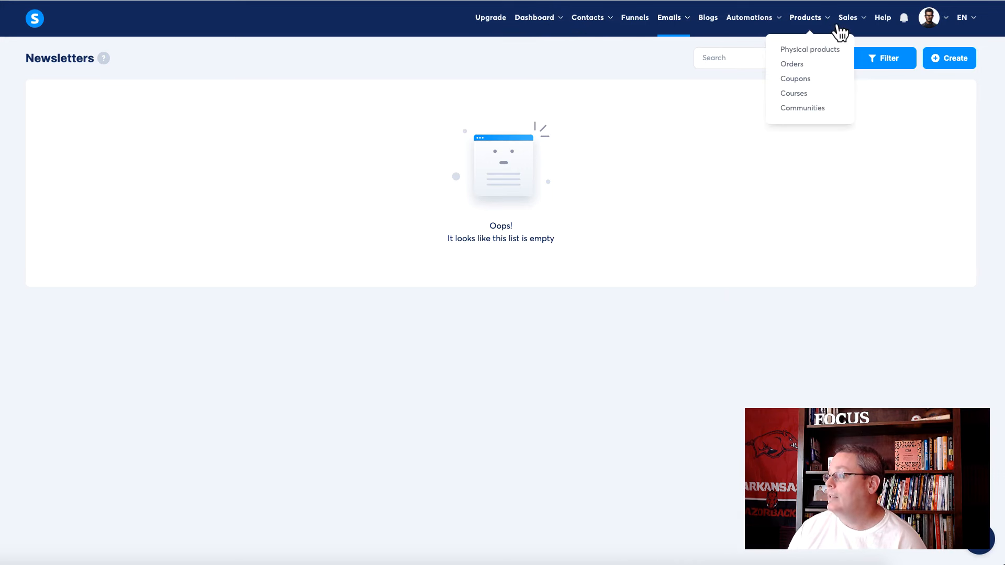
pyautogui.click(929, 19)
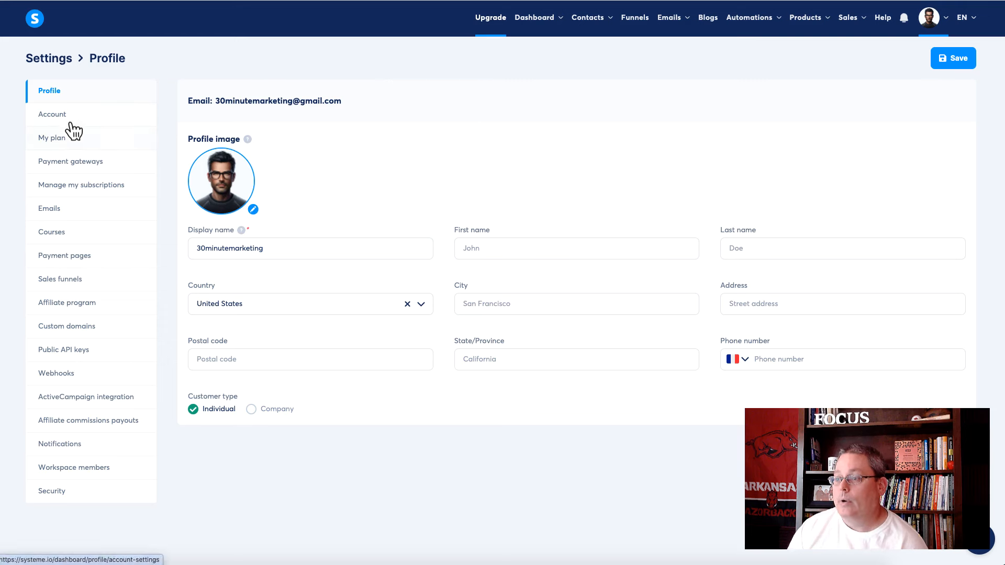
pyautogui.click(60, 211)
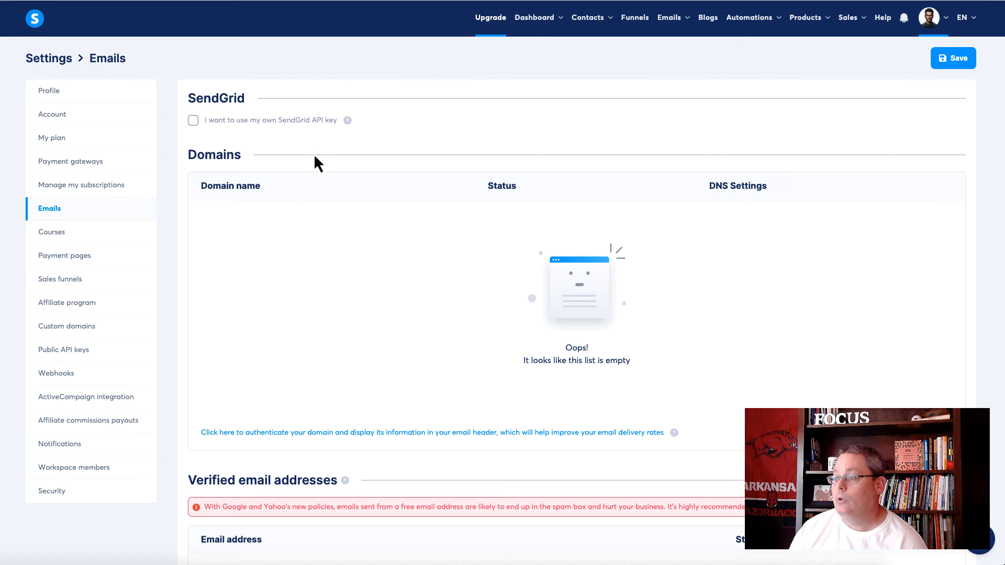
pyautogui.scroll(-2, 284, 356)
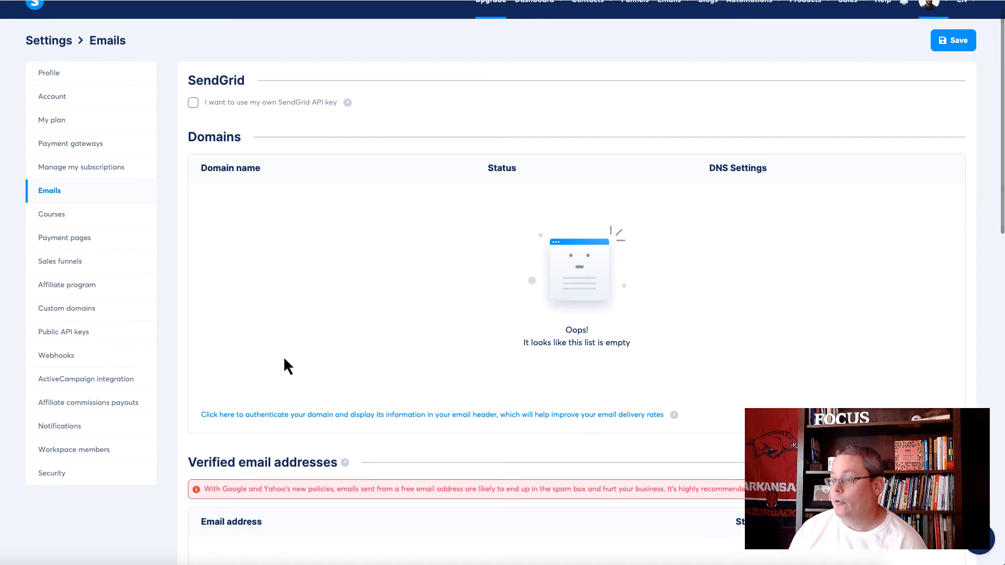
# - Examine the email settings from domain authentication and verified addresses through sender, testing, double opt-in, list cleaning and email footer
pyautogui.scroll(-1, 284, 365)
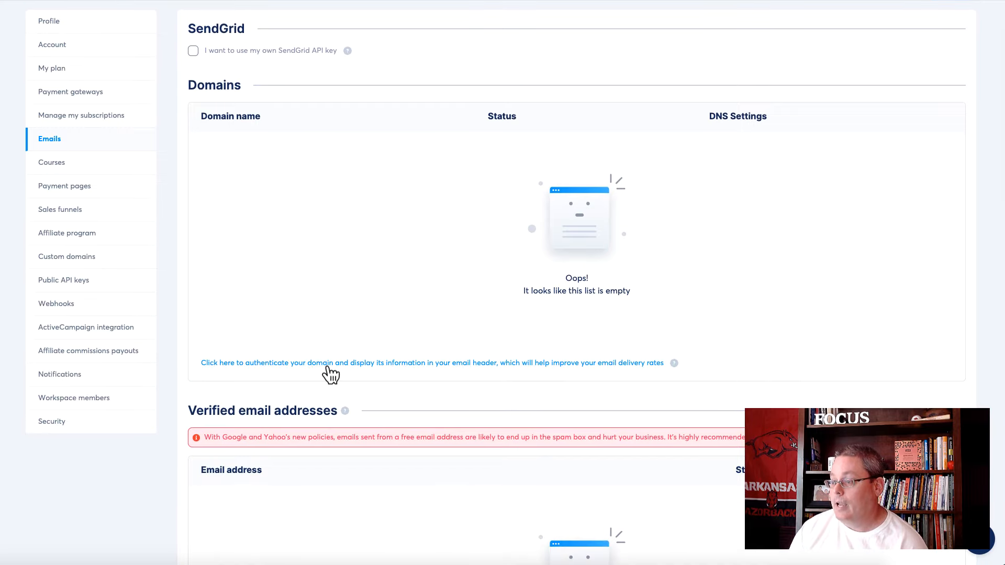
pyautogui.scroll(-3, 513, 369)
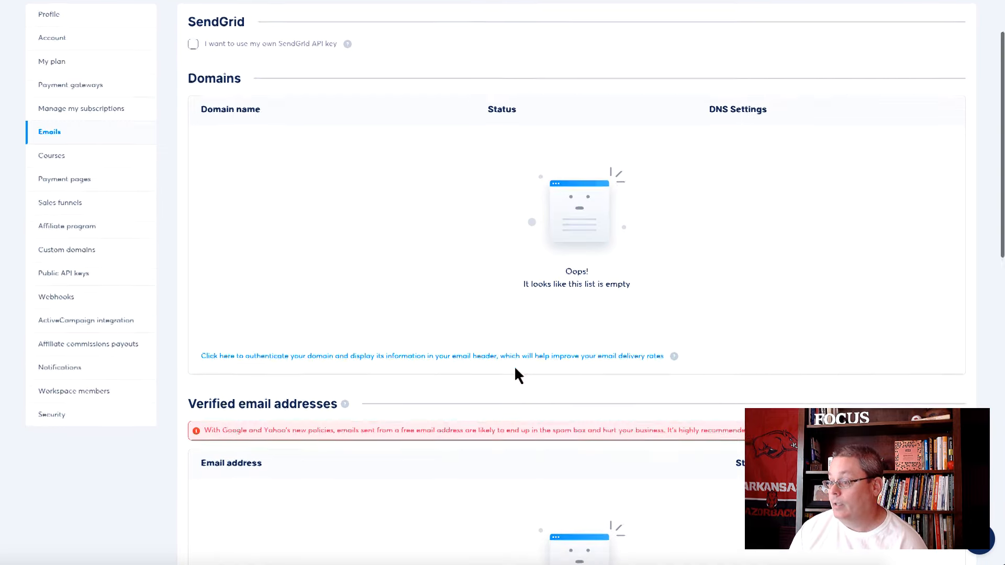
pyautogui.scroll(-3, 416, 363)
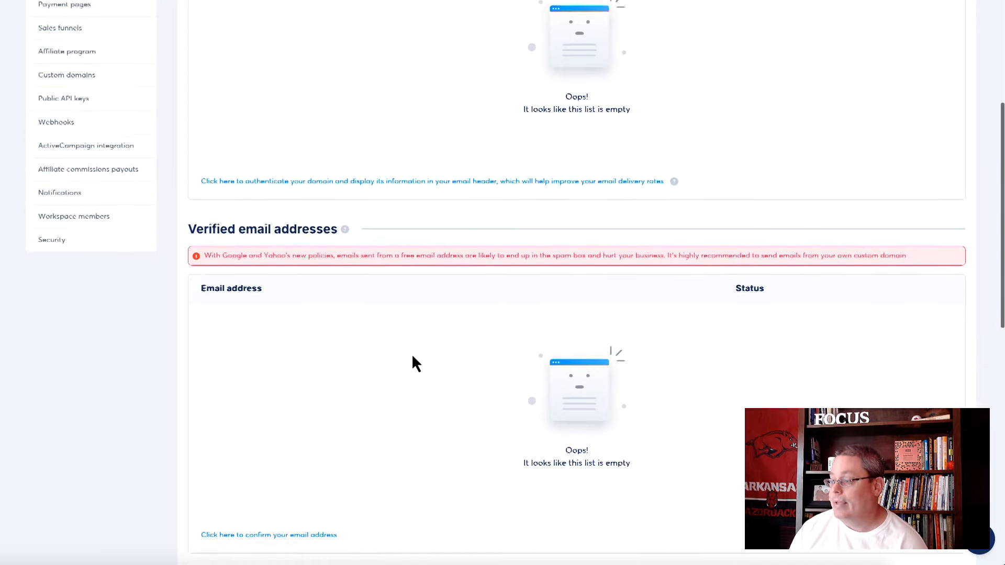
pyautogui.scroll(-2, 413, 357)
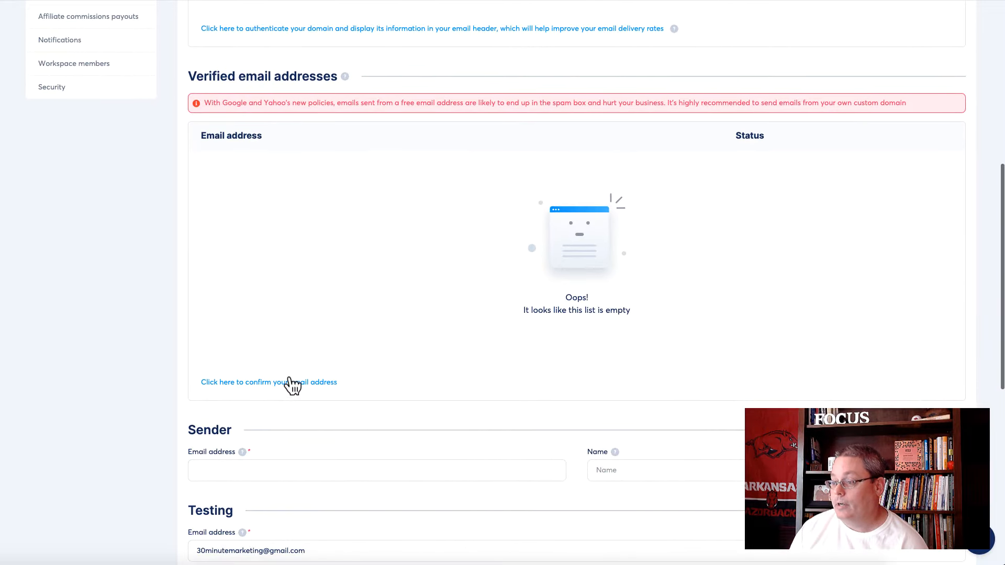
pyautogui.scroll(-1, 387, 345)
pyautogui.scroll(-4, 407, 338)
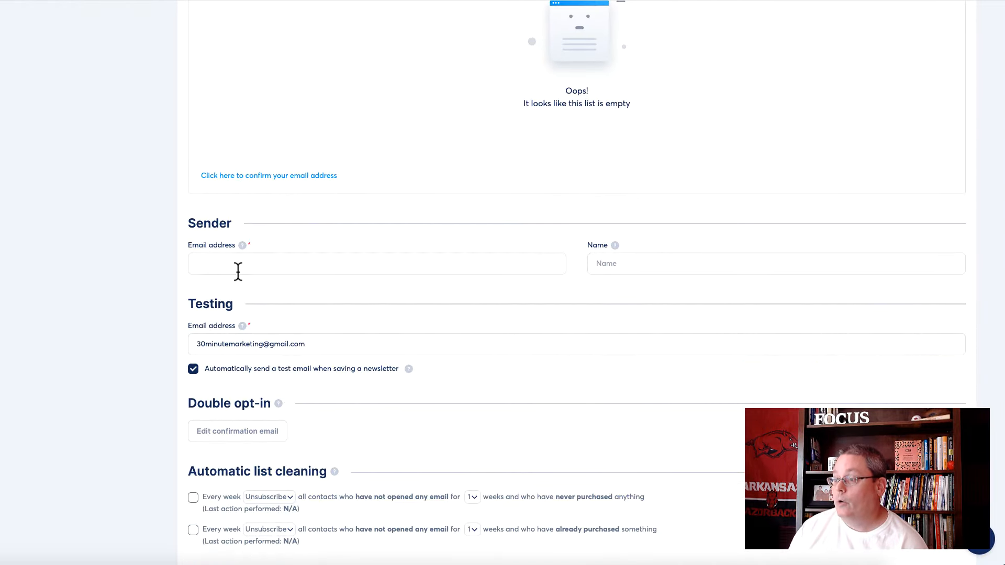
pyautogui.scroll(-3, 420, 294)
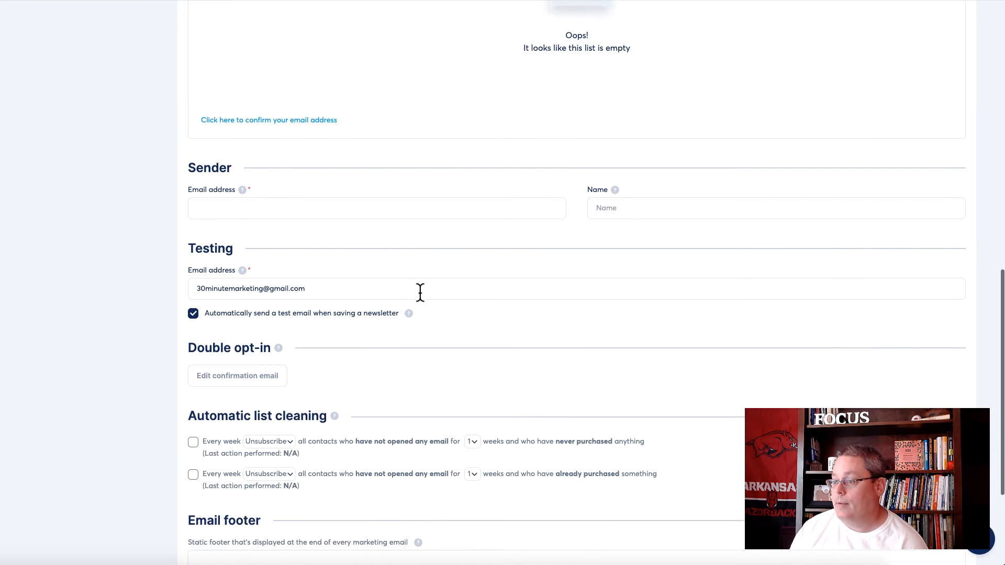
pyautogui.scroll(-1, 422, 297)
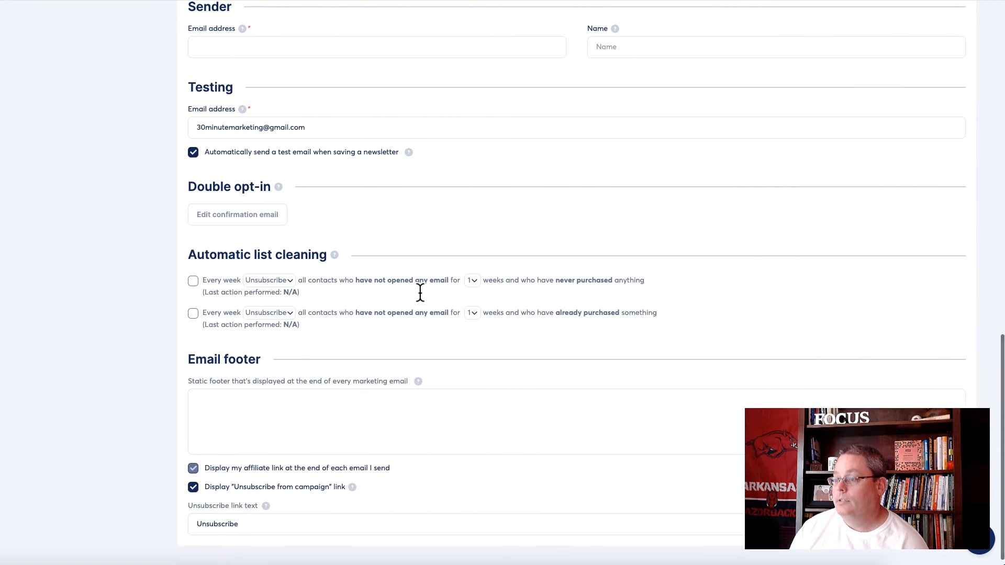
pyautogui.scroll(-1, 422, 297)
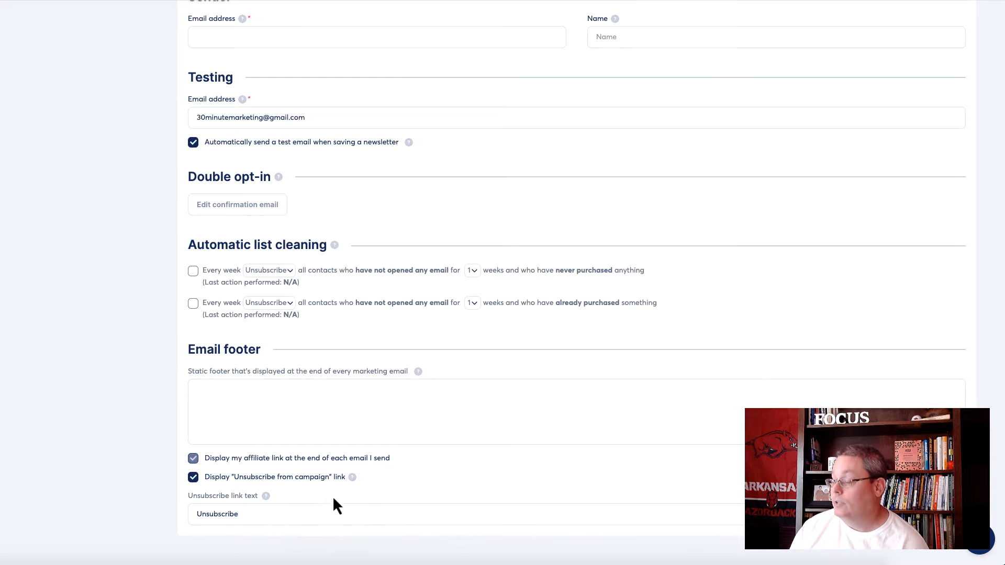
pyautogui.scroll(8, 391, 410)
pyautogui.scroll(7, 390, 410)
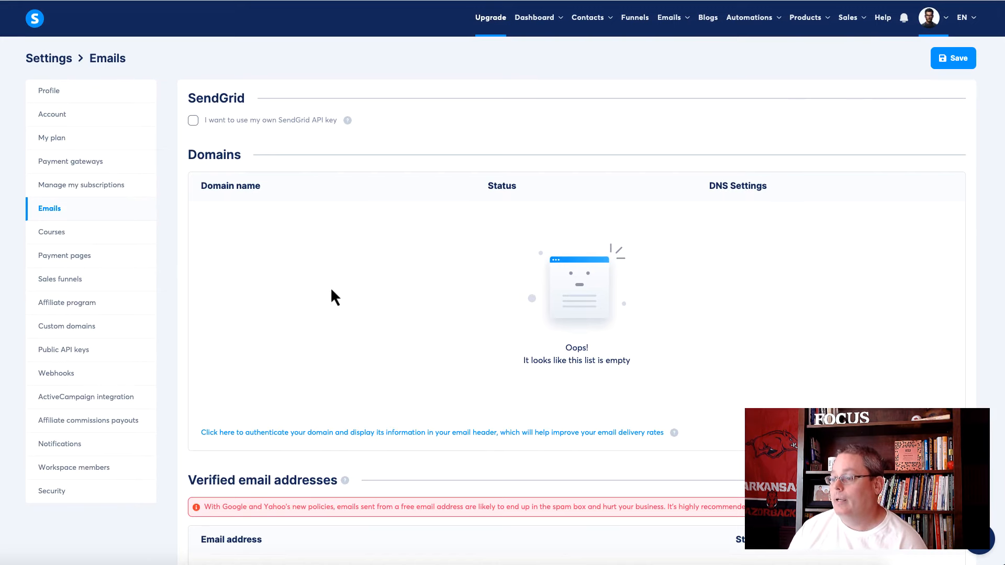
# - Set up domain authentication for 30minutemarketing.net and save it
pyautogui.click(327, 434)
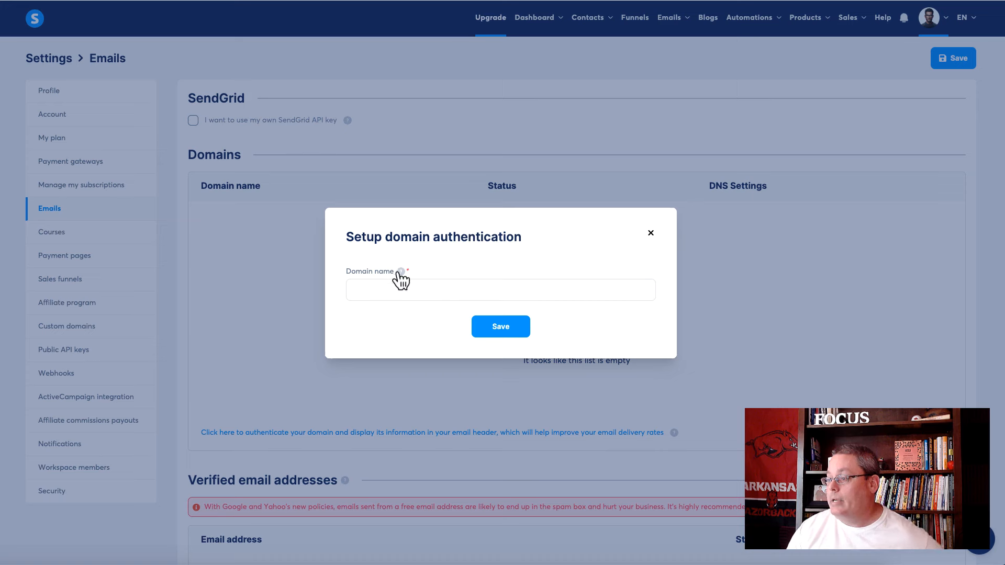
pyautogui.moveTo(401, 271)
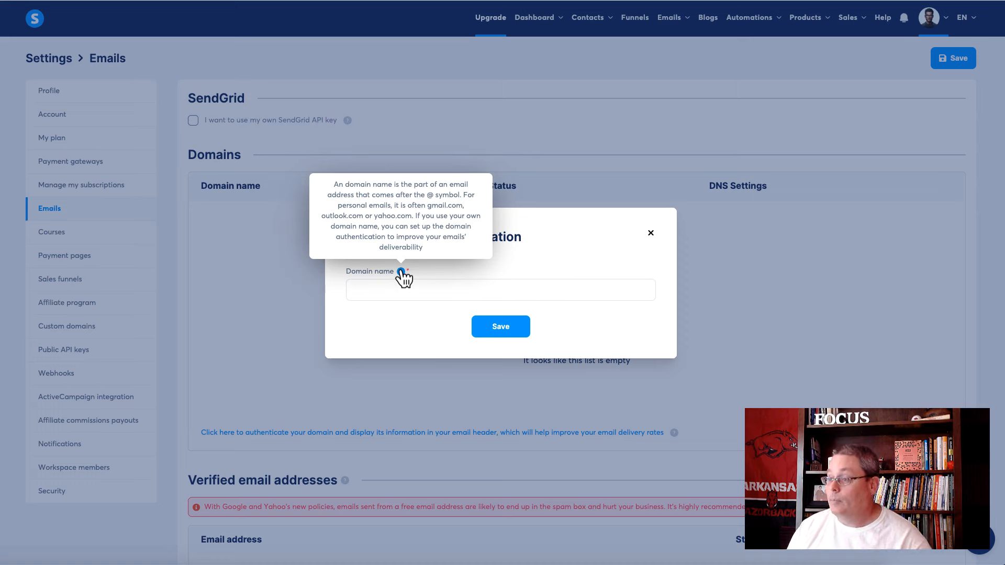
pyautogui.click(399, 284)
pyautogui.write('30minutemarketing.net')
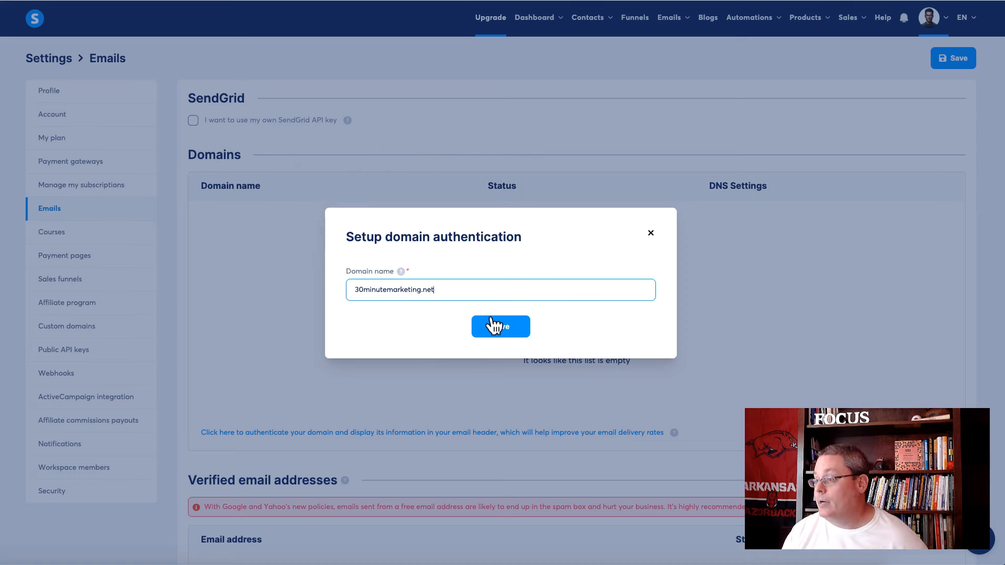
pyautogui.click(496, 329)
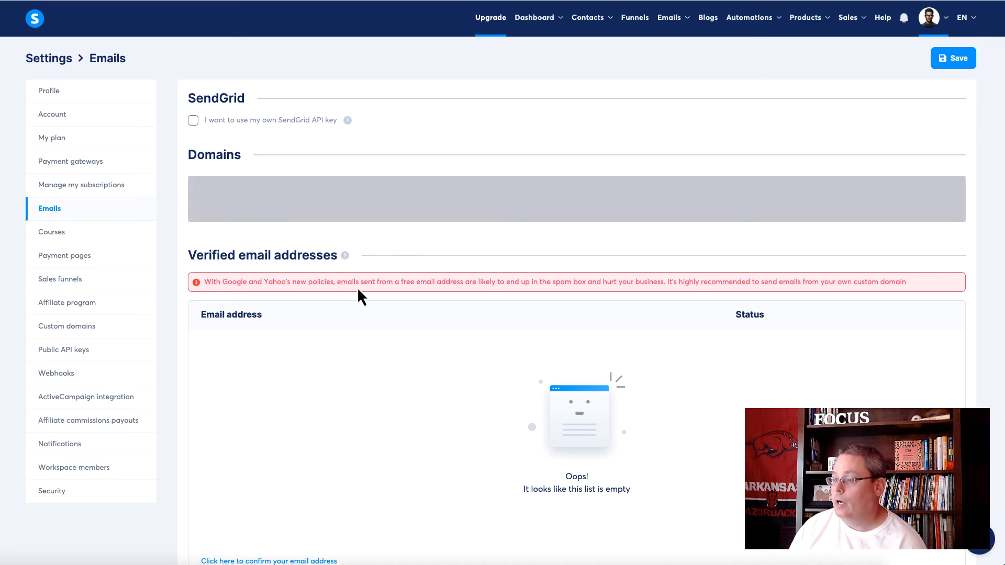
# - Highlight the warning about free email addresses, and add the custom-domain sender email to the verified email addresses
pyautogui.tripleClick(460, 283)
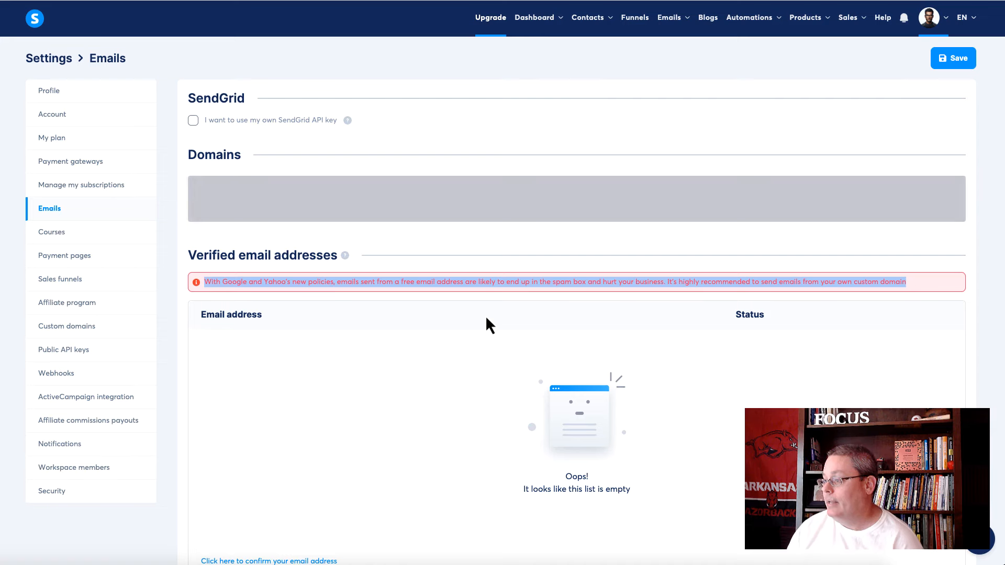
pyautogui.scroll(-1, 486, 318)
pyautogui.scroll(-1, 485, 315)
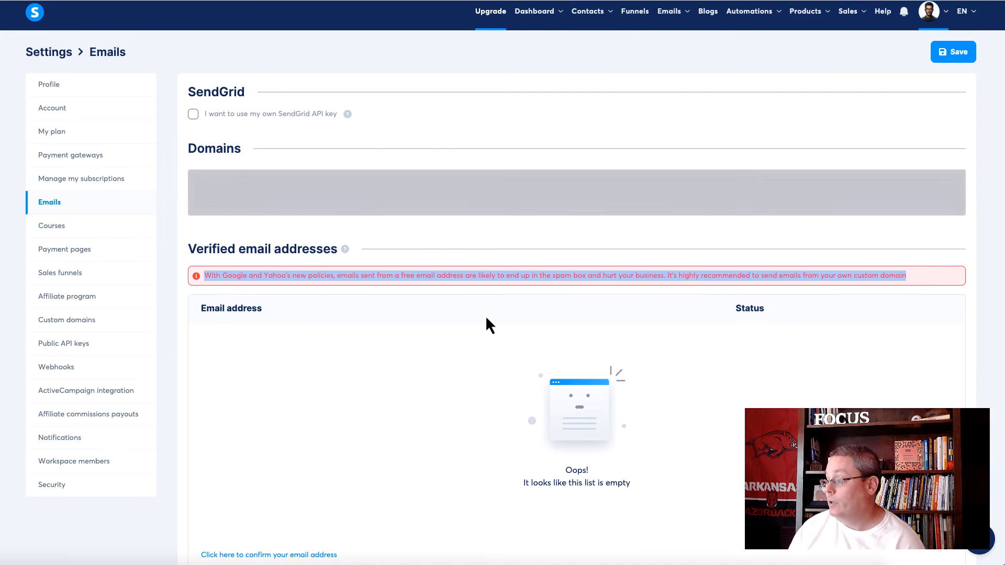
pyautogui.scroll(-2, 487, 318)
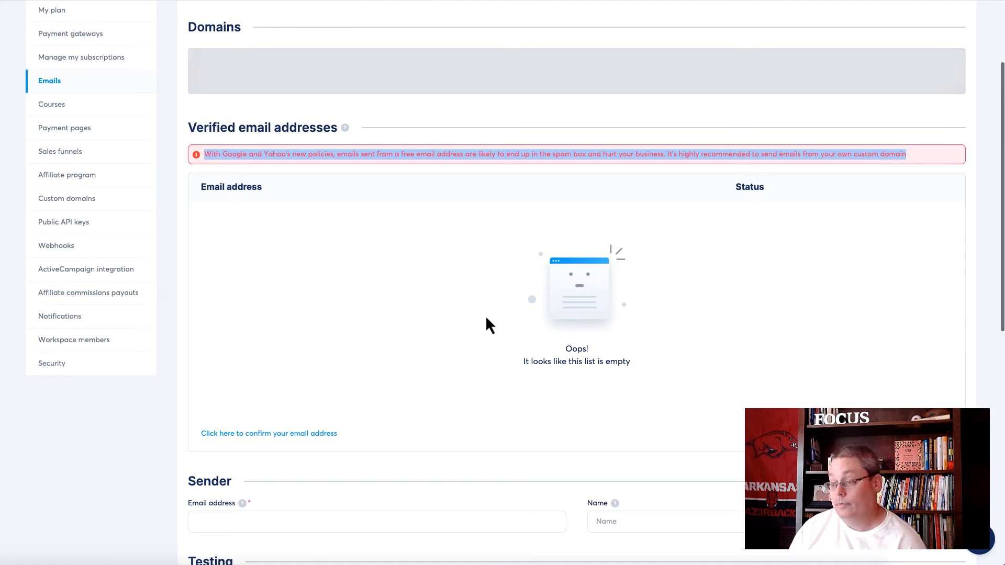
pyautogui.click(290, 434)
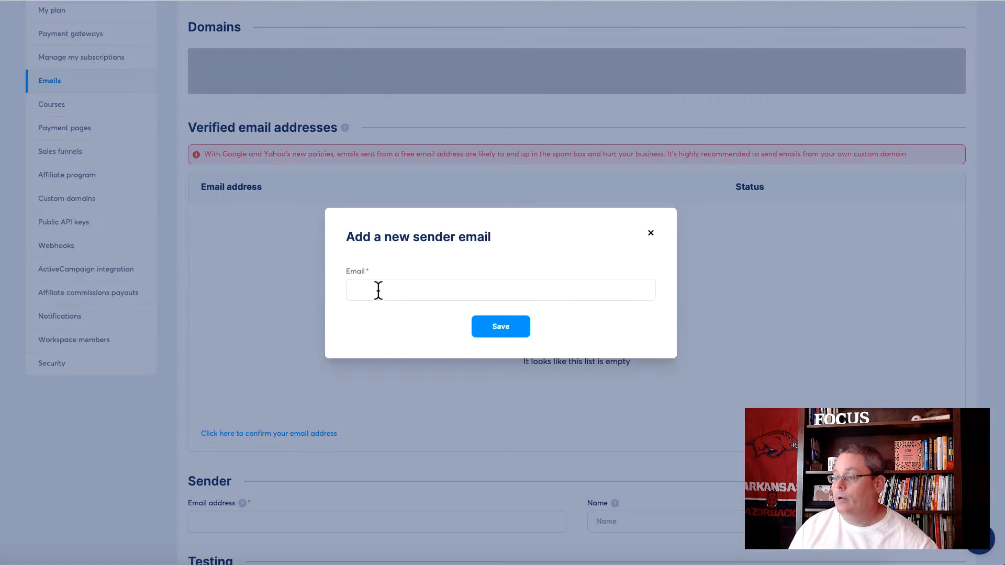
pyautogui.click(378, 290)
pyautogui.hotkey('ctrl', 'v')
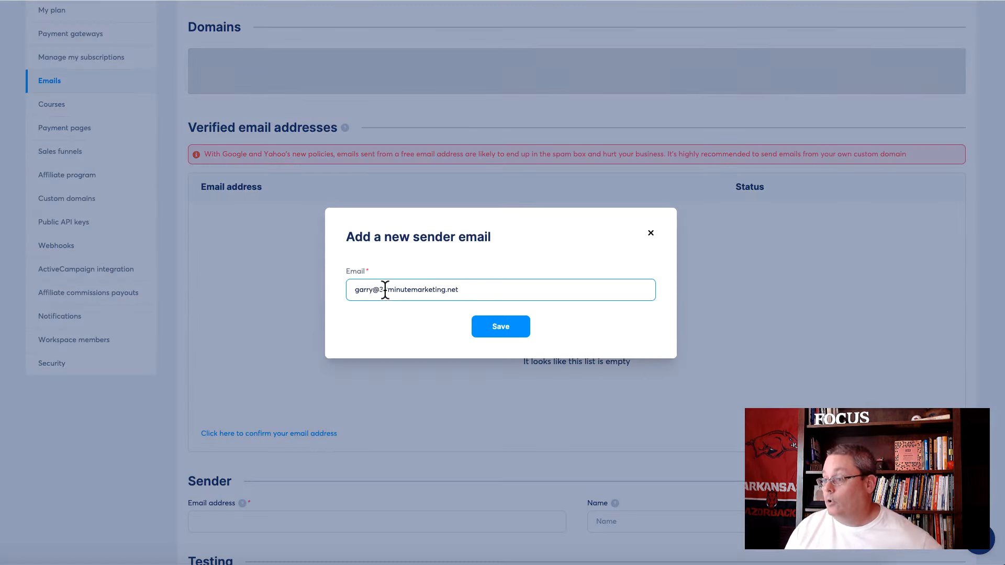
pyautogui.click(508, 328)
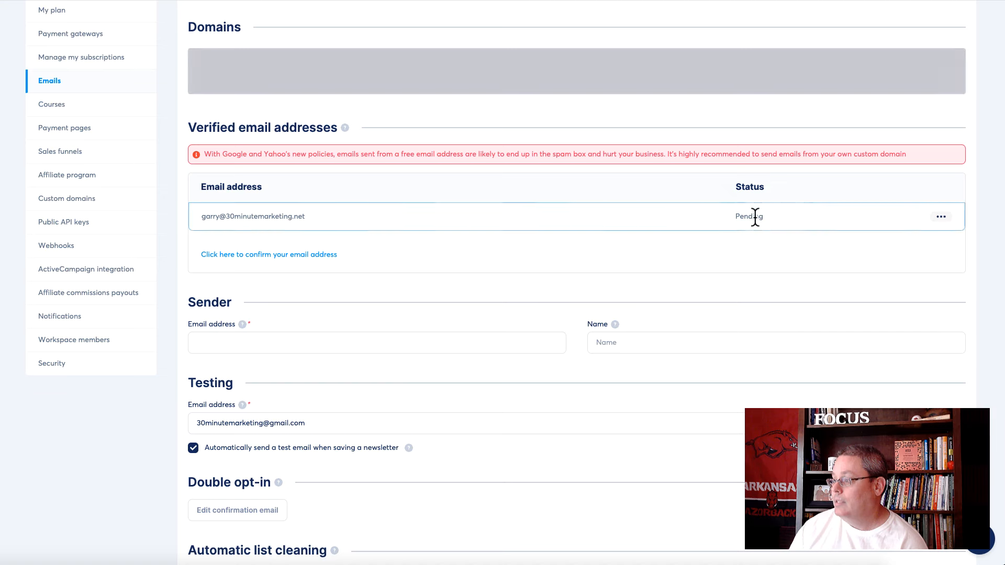
pyautogui.click(944, 219)
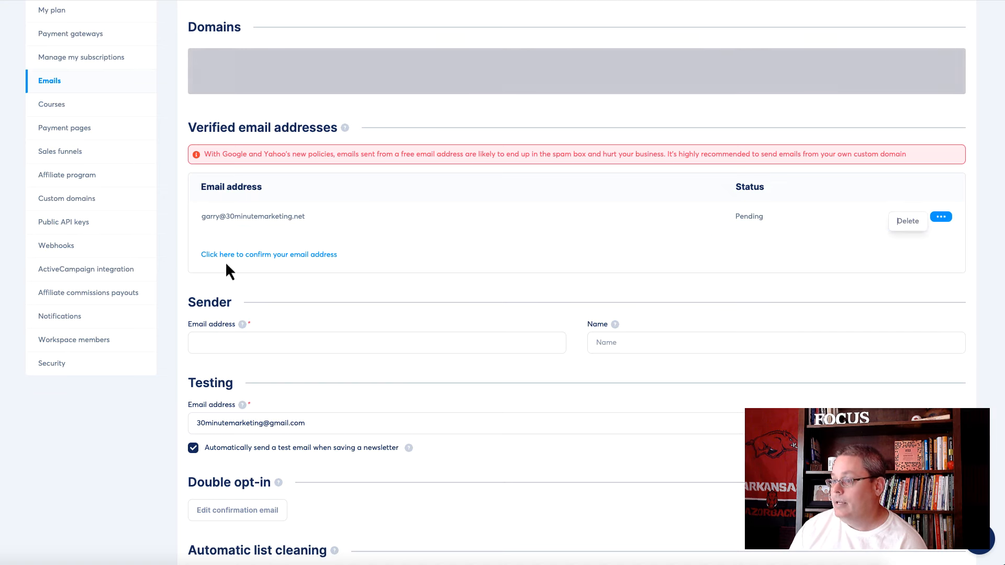
pyautogui.click(251, 256)
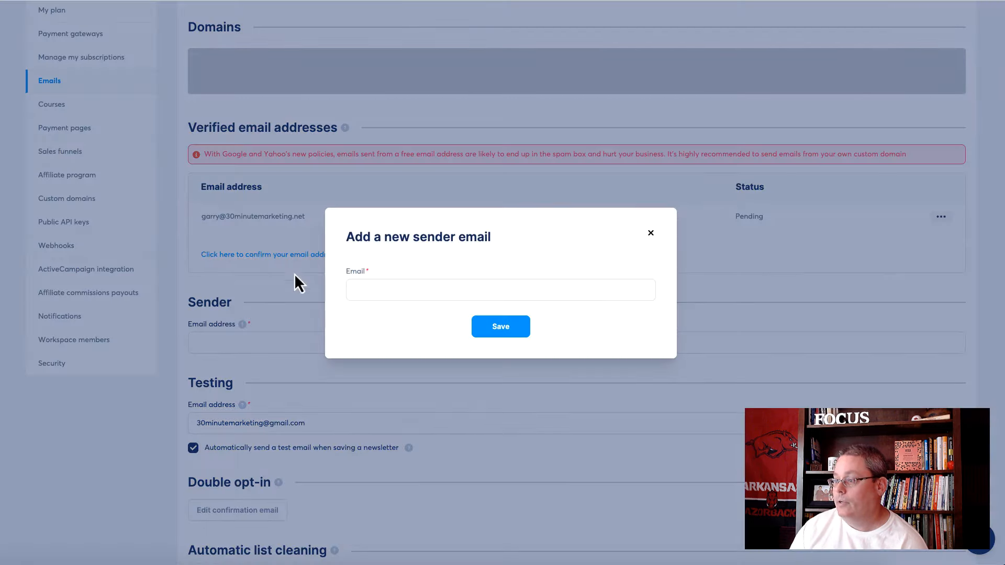
pyautogui.click(652, 237)
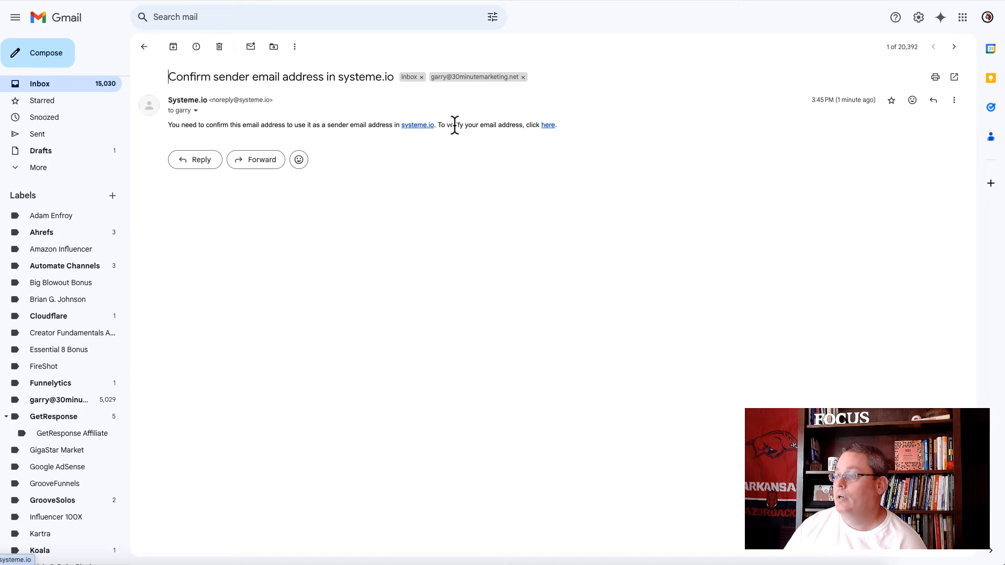
# - Confirm the sender email address through the systeme.io message in Gmail, and check its status back in the mailing settings
pyautogui.click(548, 126)
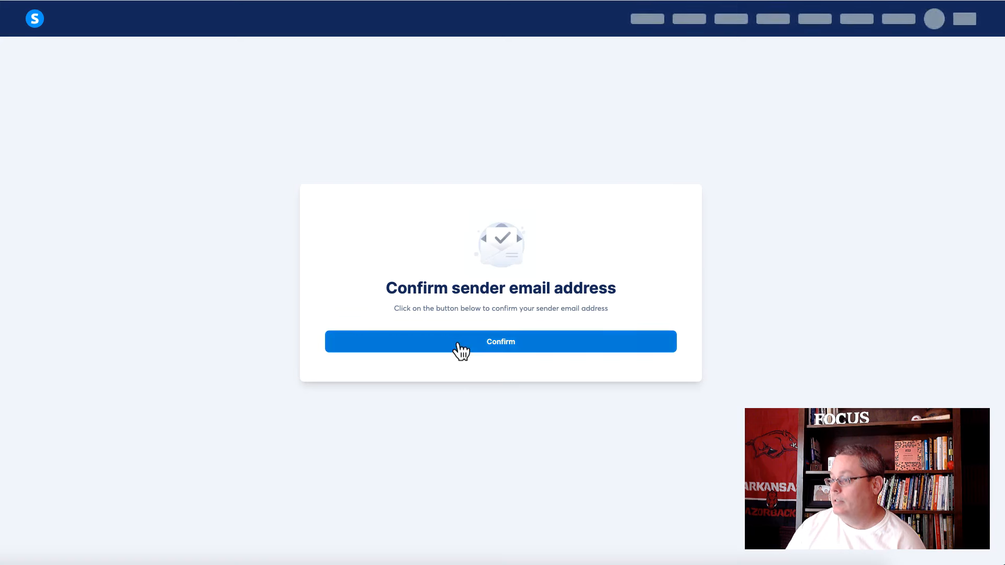
pyautogui.click(458, 347)
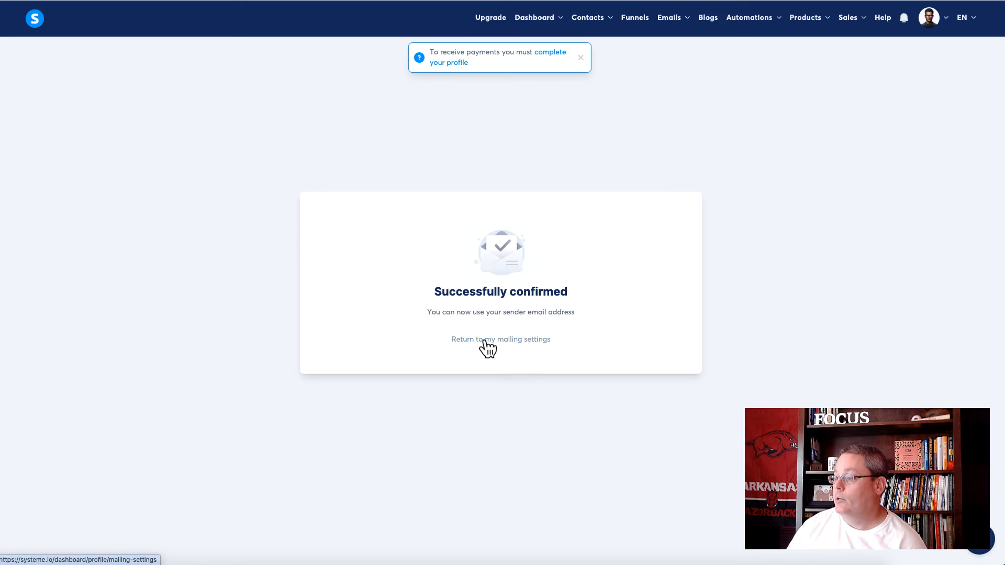
pyautogui.click(485, 340)
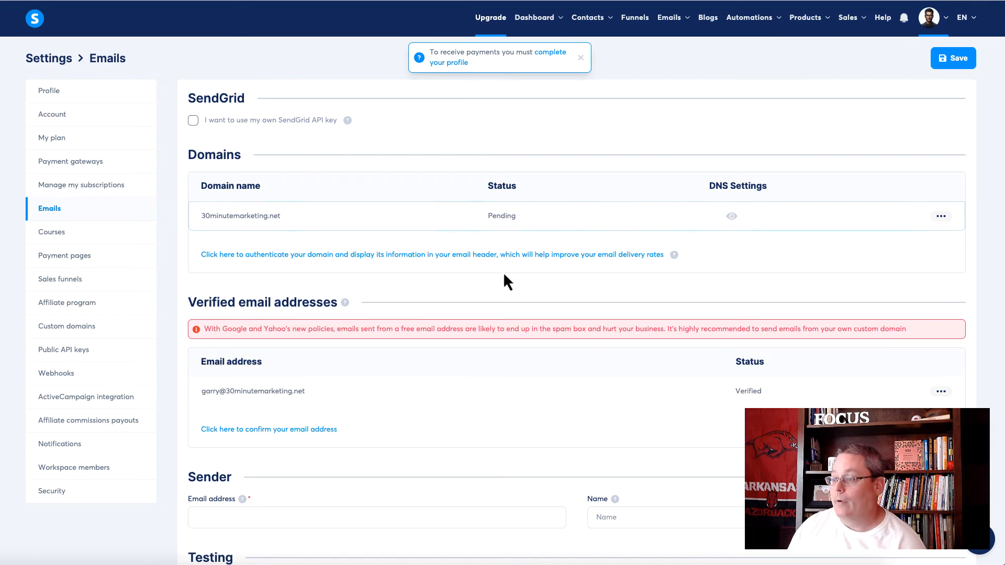
pyautogui.scroll(-5, 508, 268)
pyautogui.scroll(1, 388, 165)
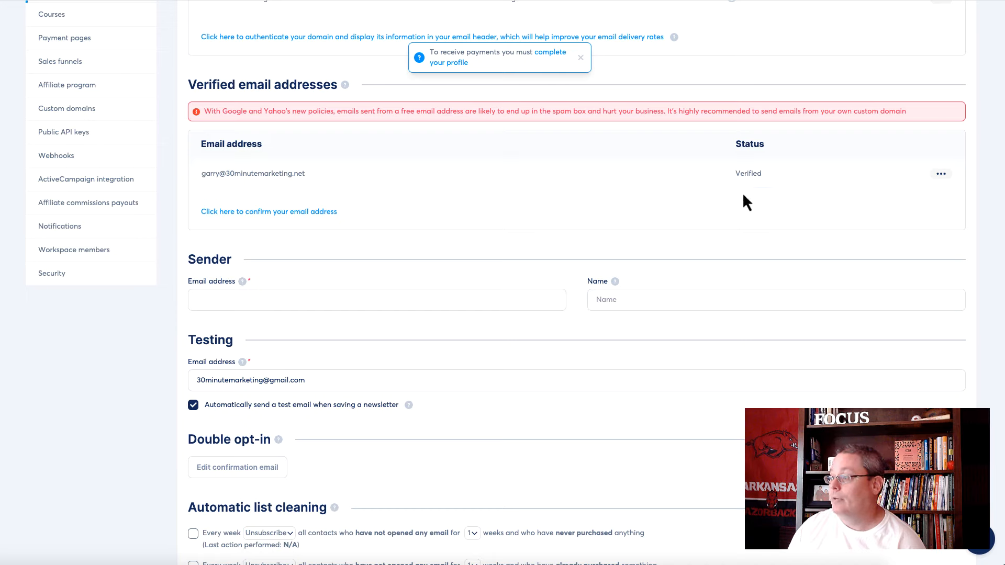
pyautogui.moveTo(761, 171); pyautogui.dragTo(732, 180)
pyautogui.scroll(3, 643, 224)
pyautogui.scroll(2, 640, 218)
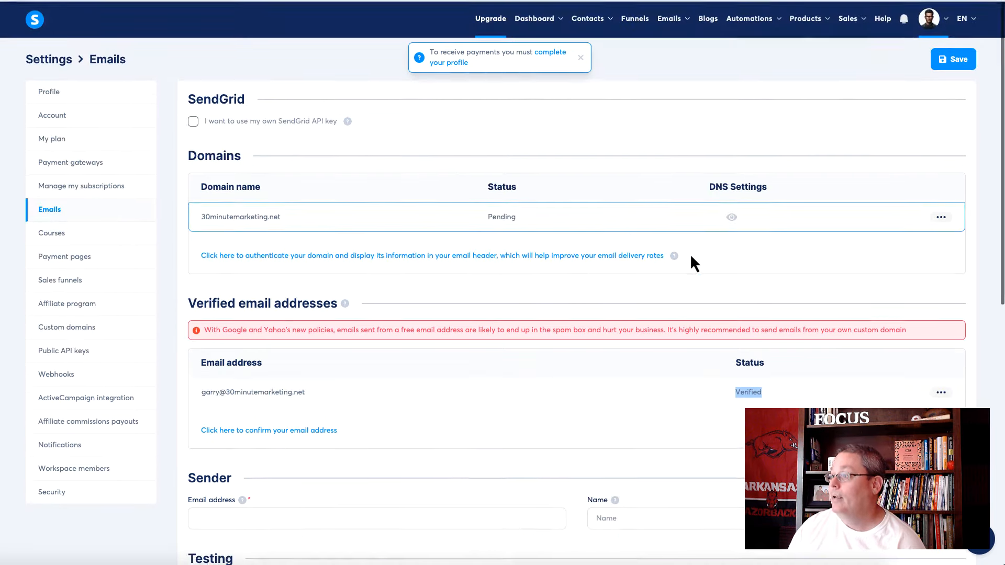
# - Start a new newsletter with the subject "Your Email Marketing Mastery | Prompt Pack info"
pyautogui.moveTo(672, 11)
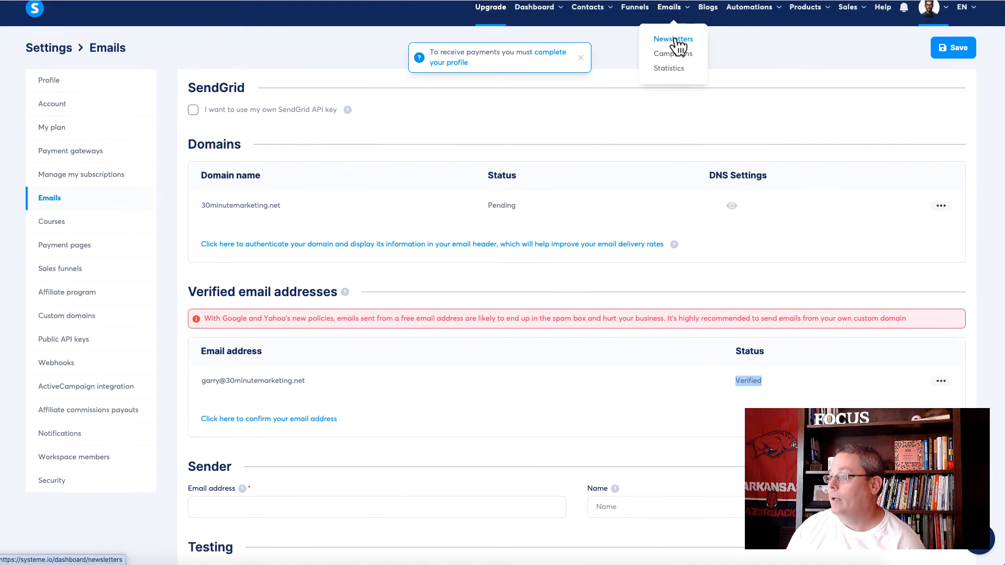
pyautogui.click(678, 41)
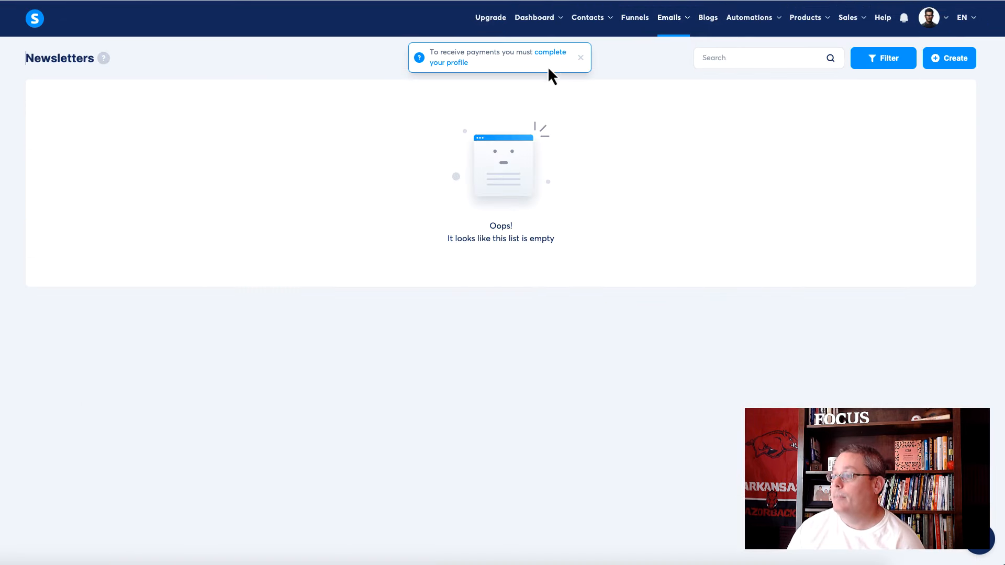
pyautogui.click(580, 58)
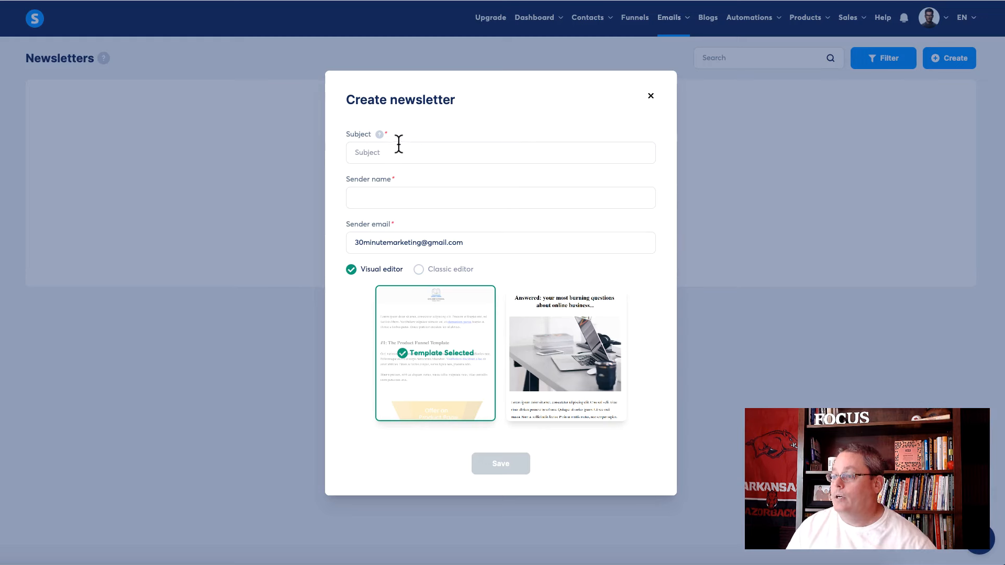
pyautogui.click(398, 146)
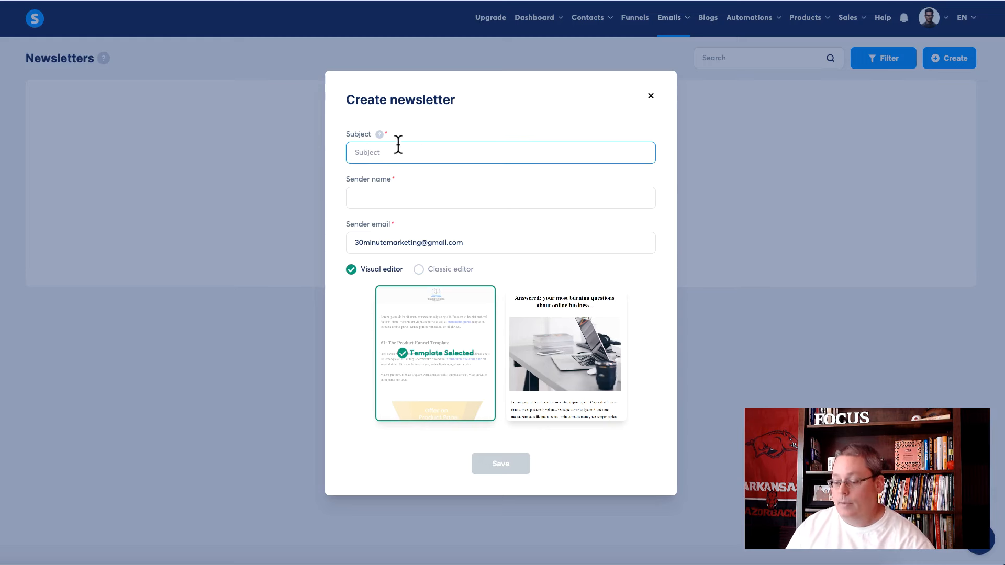
pyautogui.write('Your Email Marketing Mastery | Prompt Pack')
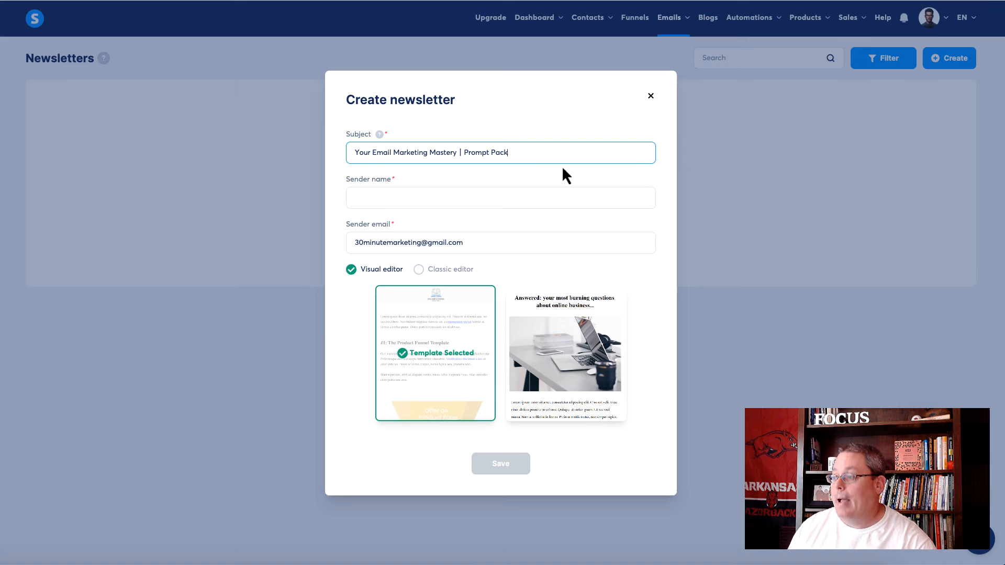
pyautogui.write('ino')
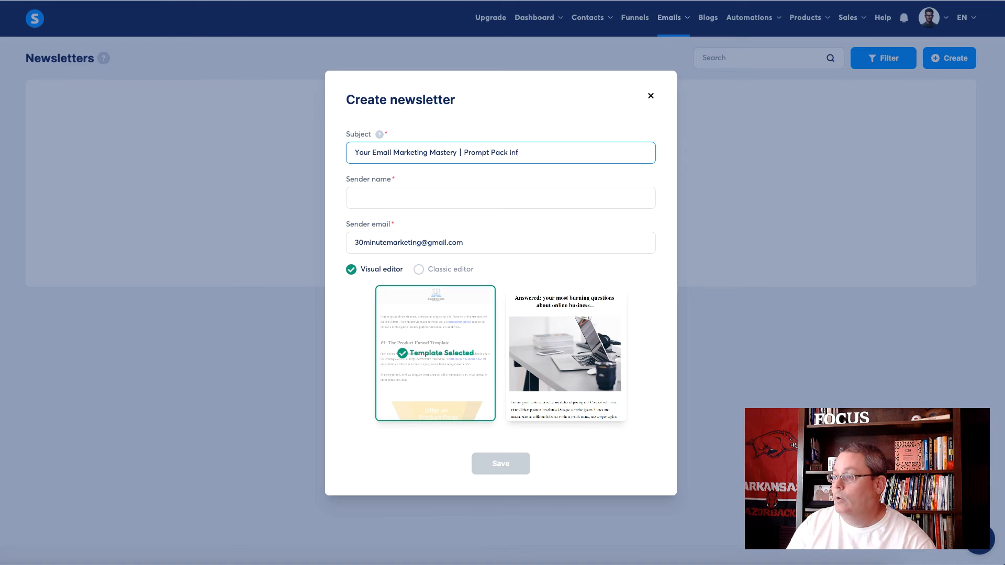
pyautogui.write('o')
# - Set the newsletter's sender name to Thirty Minute Marketing and select the whole subject text
pyautogui.click(424, 194)
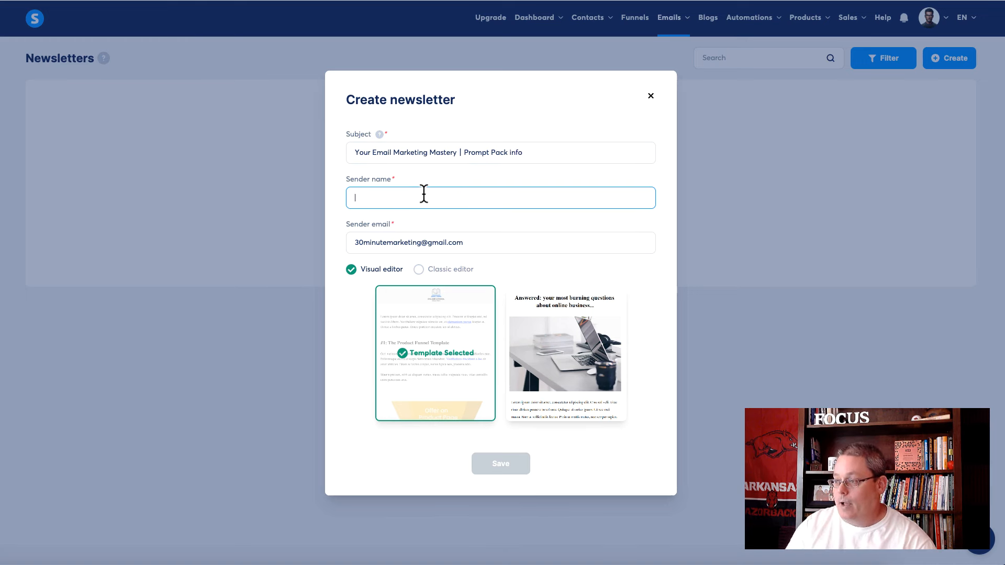
pyautogui.write('Thirty Min')
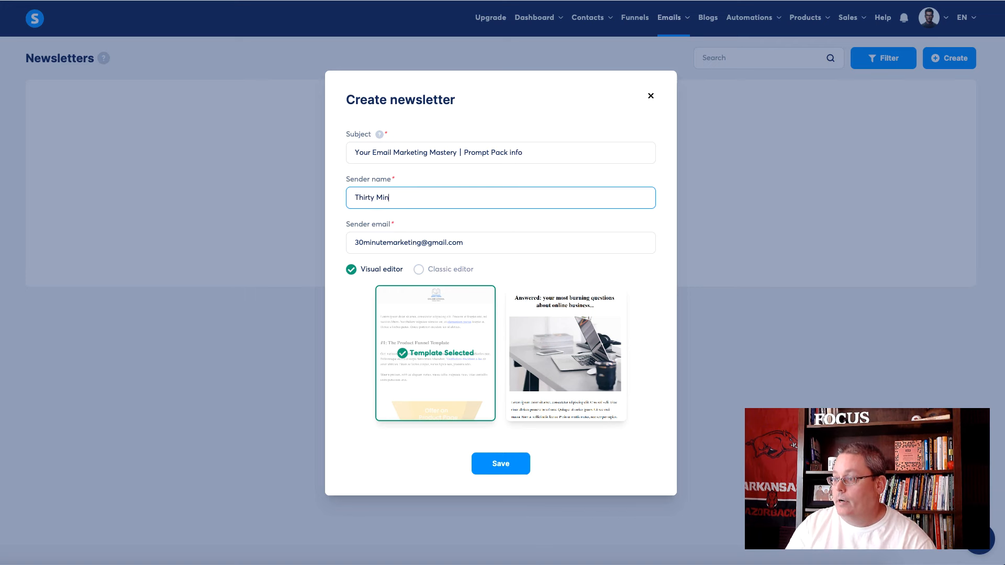
pyautogui.write('ute mrarket')
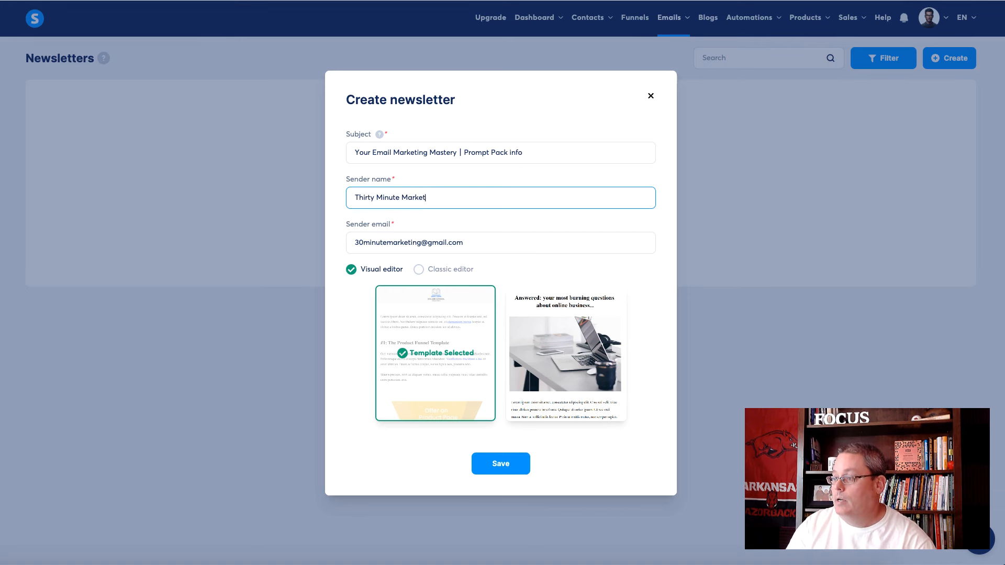
pyautogui.write('ing')
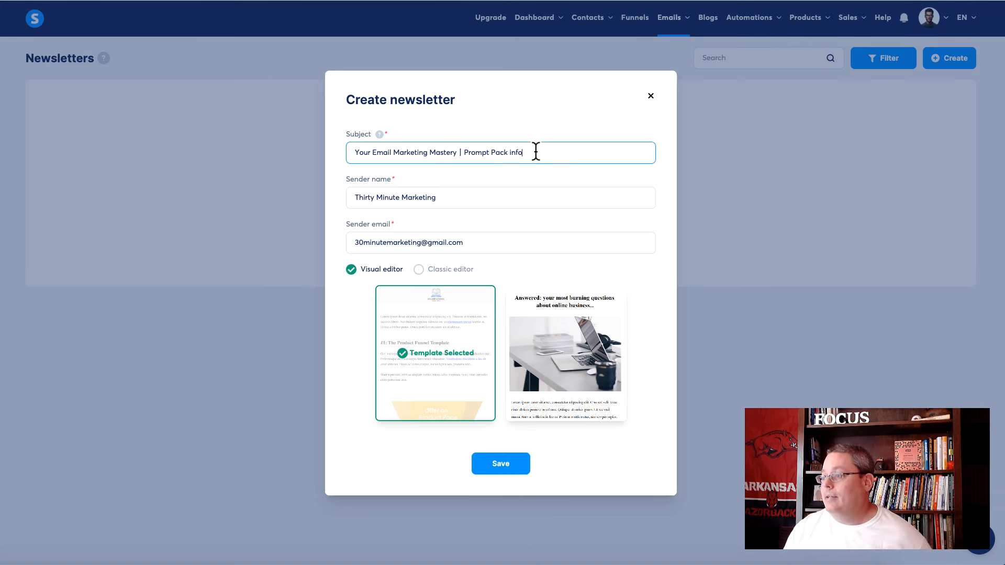
pyautogui.moveTo(534, 152); pyautogui.dragTo(353, 150)
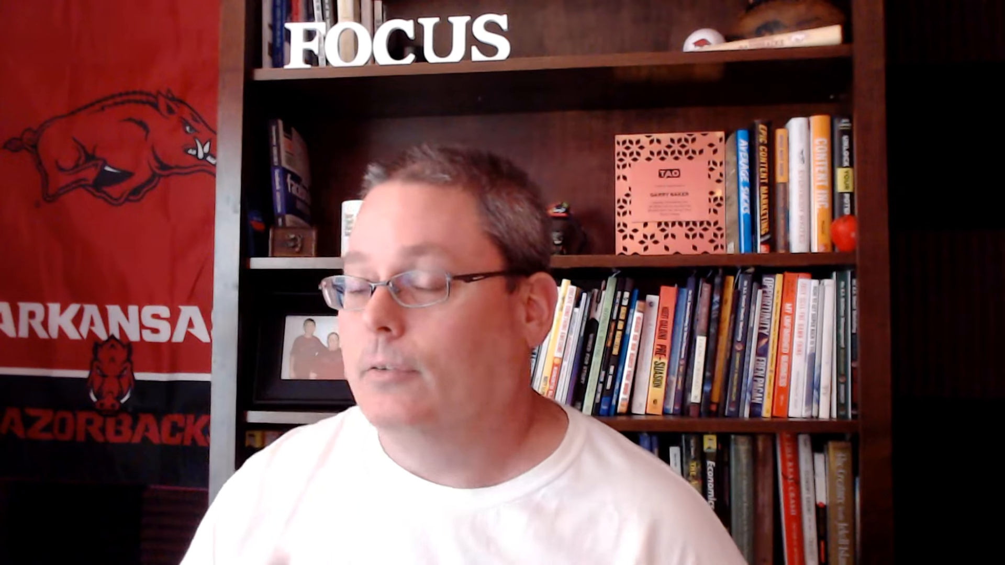